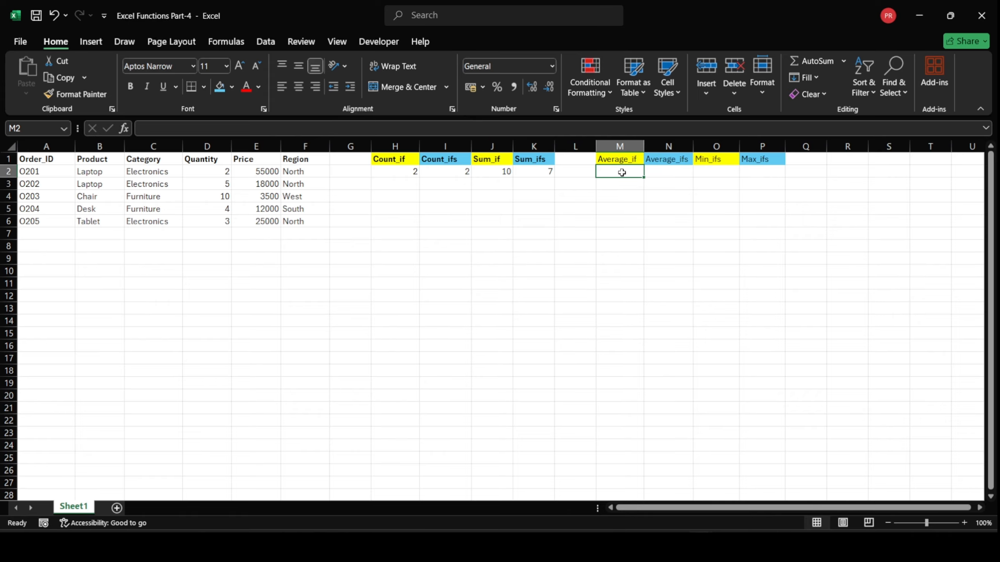
Enter =AVERAGEIF(C2:C6,C2,E2:E6) in cell M2 to average the prices of the Electronics category
{"action": "type", "text": "="}
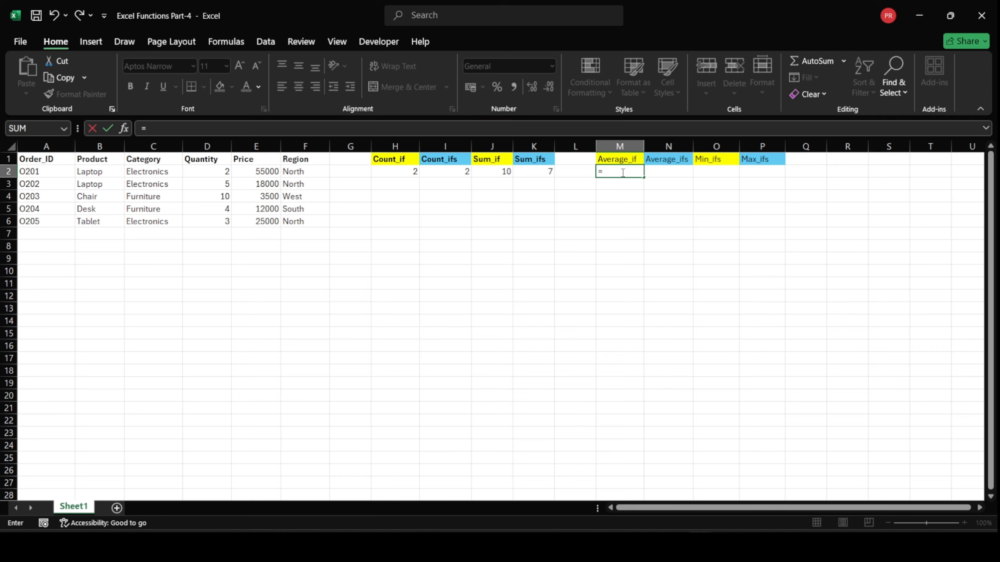
{"action": "type", "text": "average"}
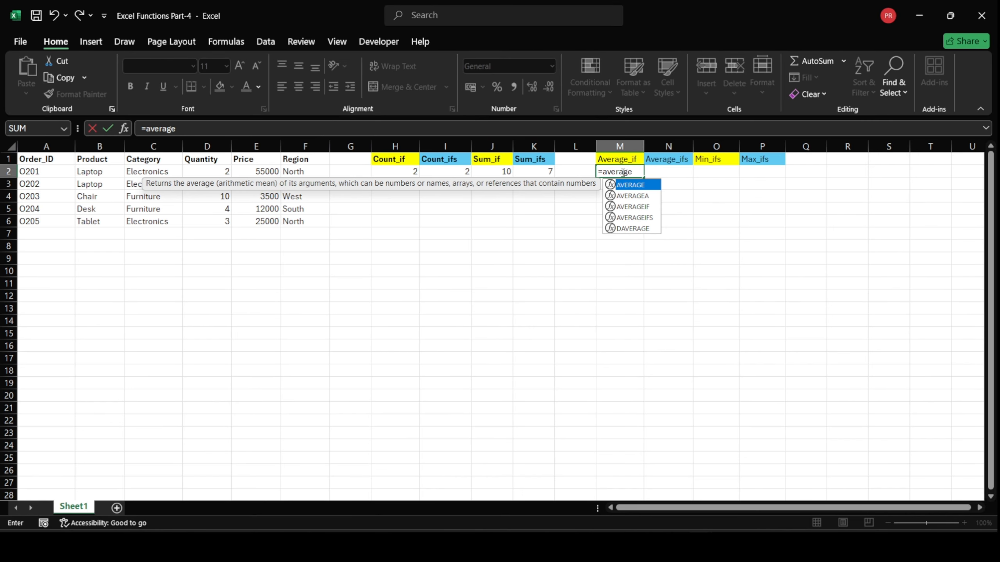
{"action": "type", "text": "i"}
{"action": "key", "text": "Tab"}
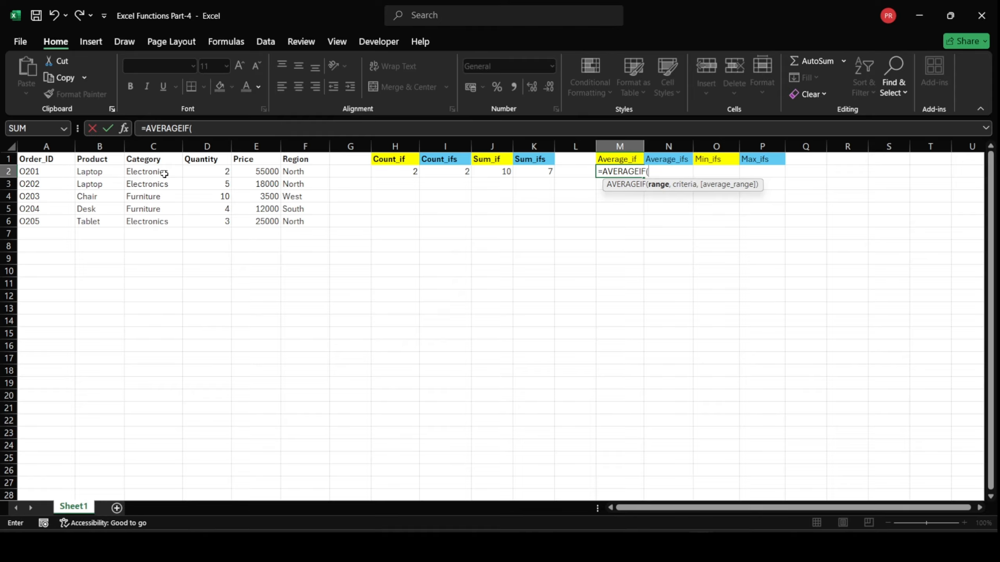
{"action": "left_click_drag", "start_coordinate": [163, 172], "coordinate": [169, 218]}
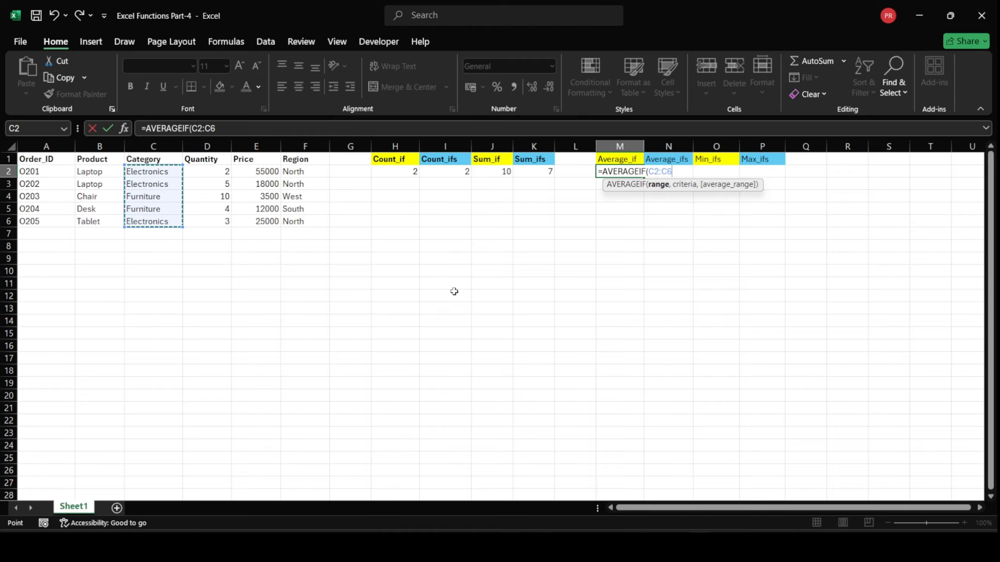
{"action": "type", "text": ","}
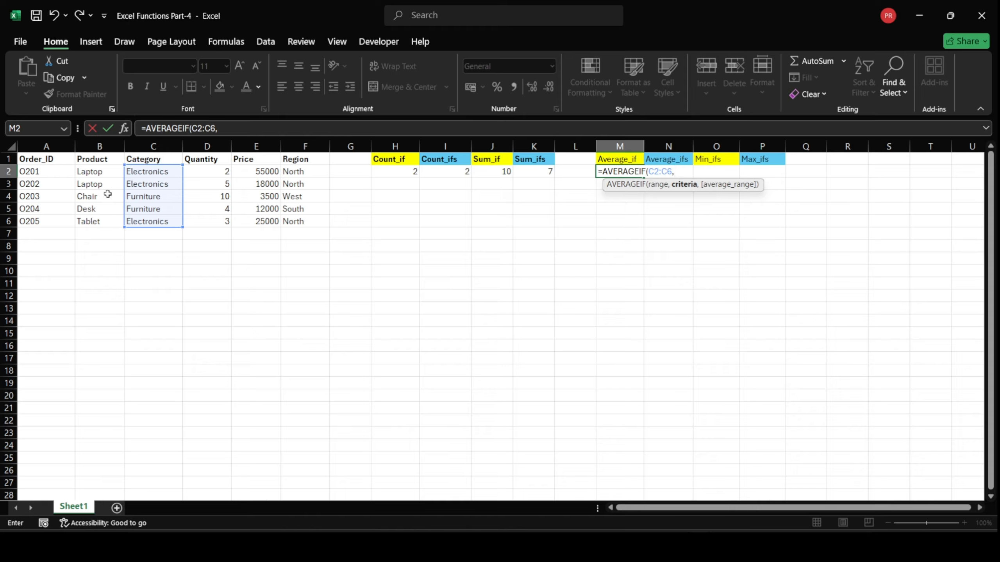
{"action": "left_click", "coordinate": [147, 174]}
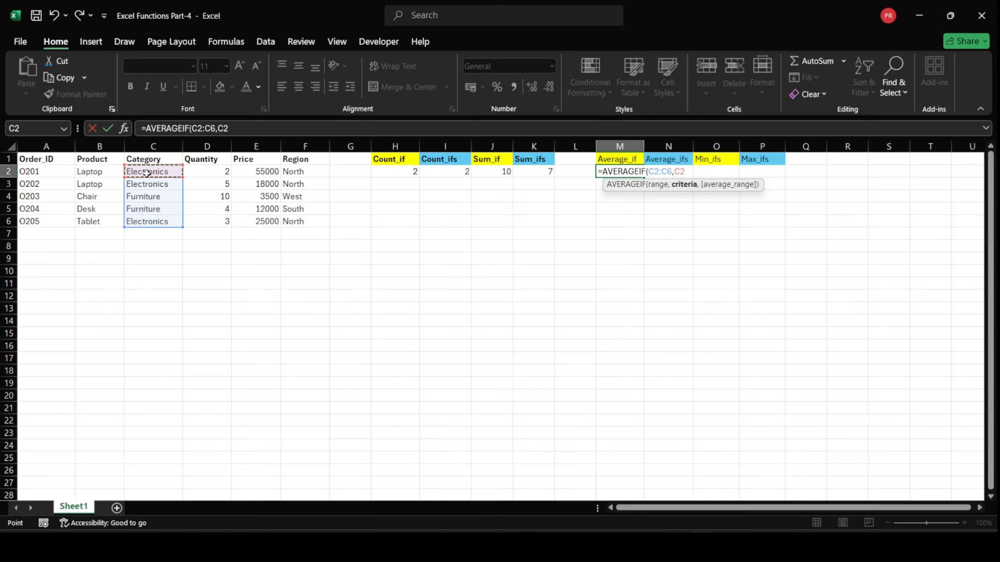
{"action": "type", "text": ","}
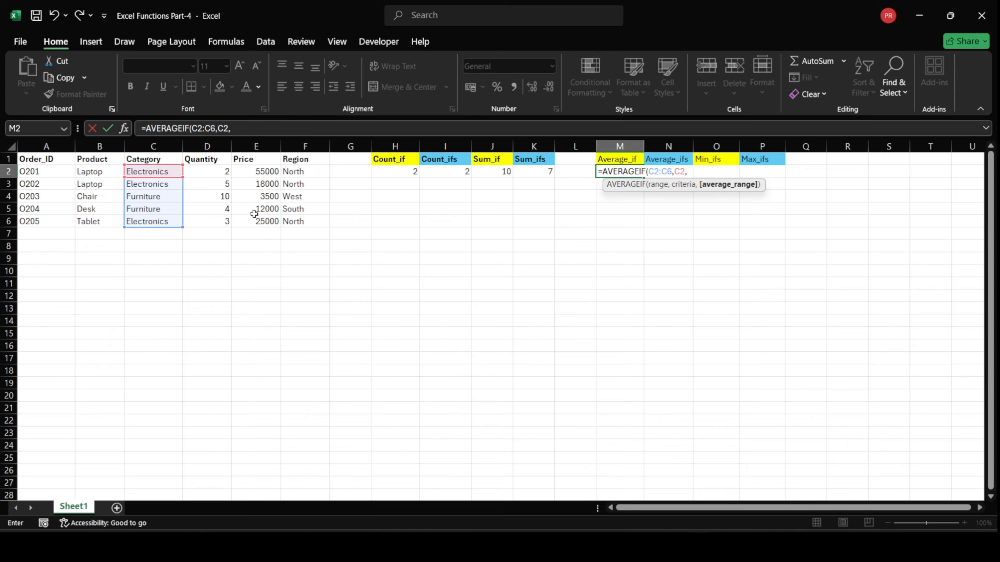
{"action": "left_click_drag", "start_coordinate": [257, 174], "coordinate": [261, 220]}
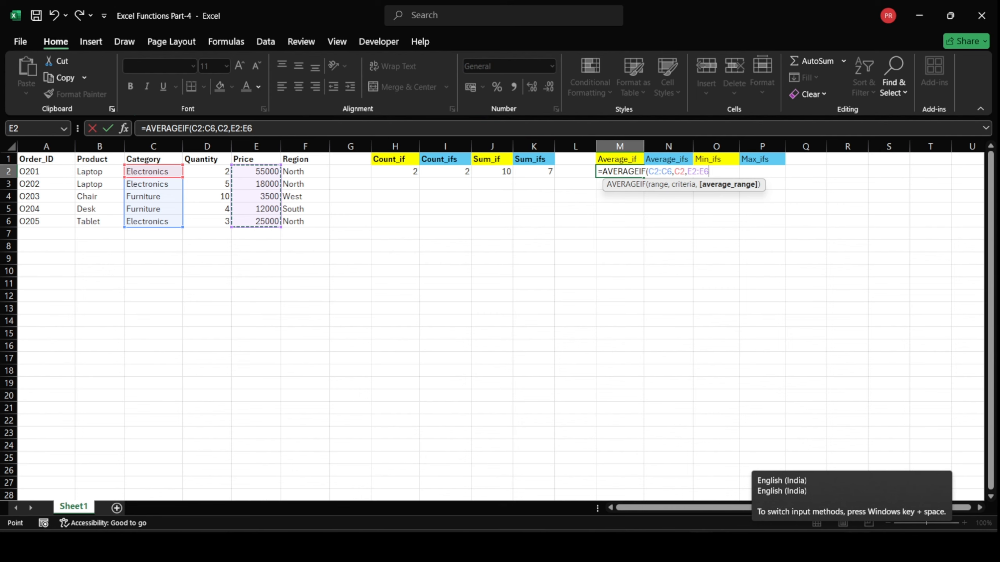
{"action": "type", "text": ")"}
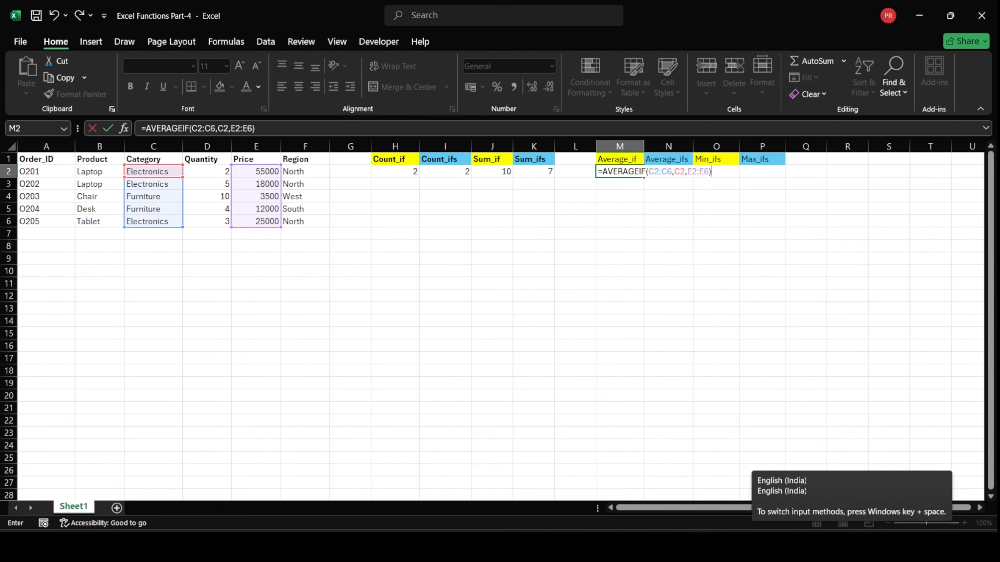
{"action": "key", "text": "Return"}
{"action": "left_click", "coordinate": [623, 173]}
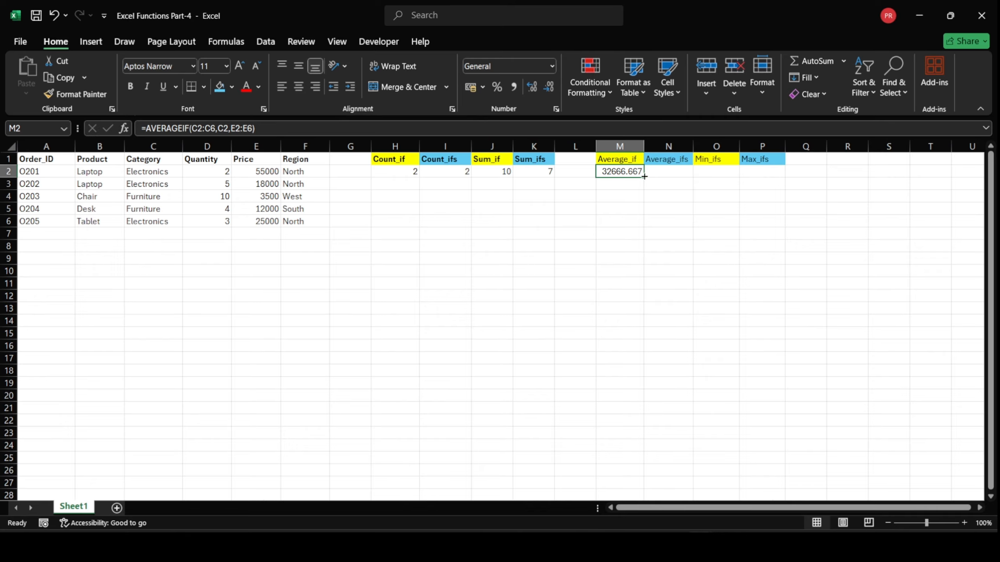
{"action": "left_click", "coordinate": [620, 187]}
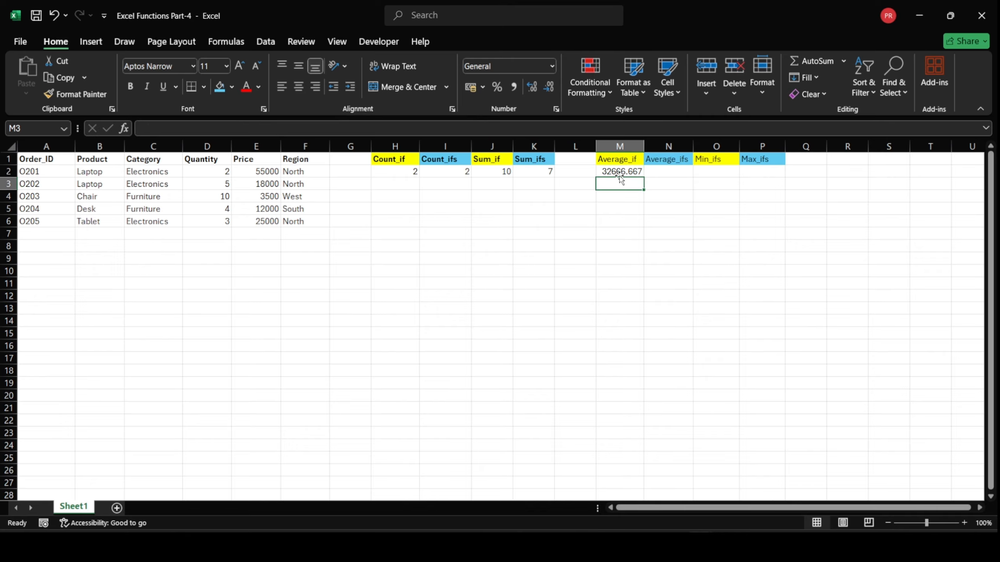
{"action": "left_click", "coordinate": [619, 172]}
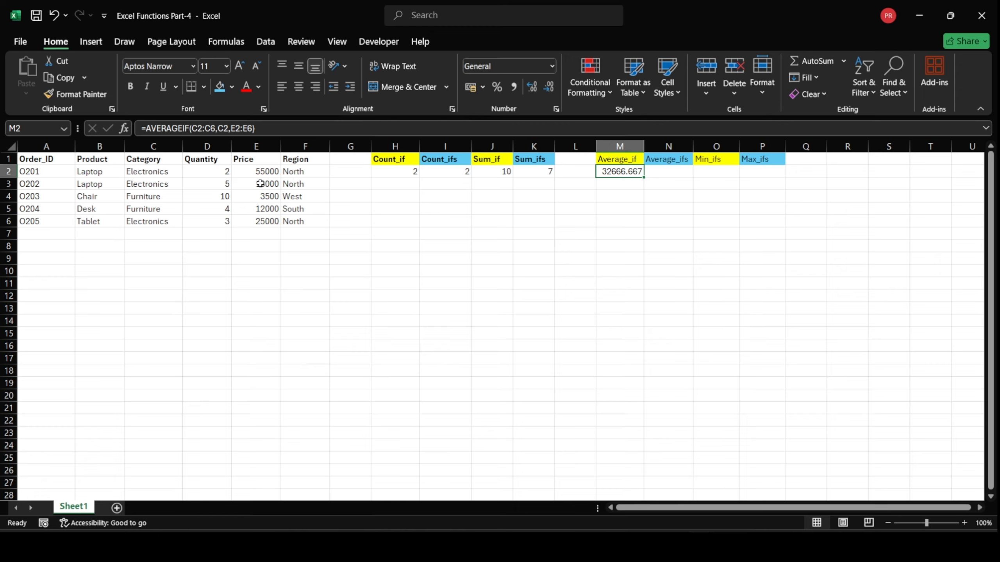
Enter =AVERAGEIF(C2:C6,C2,D2:D6) in cell M4 to average the quantities of the Electronics category
{"action": "left_click", "coordinate": [621, 197]}
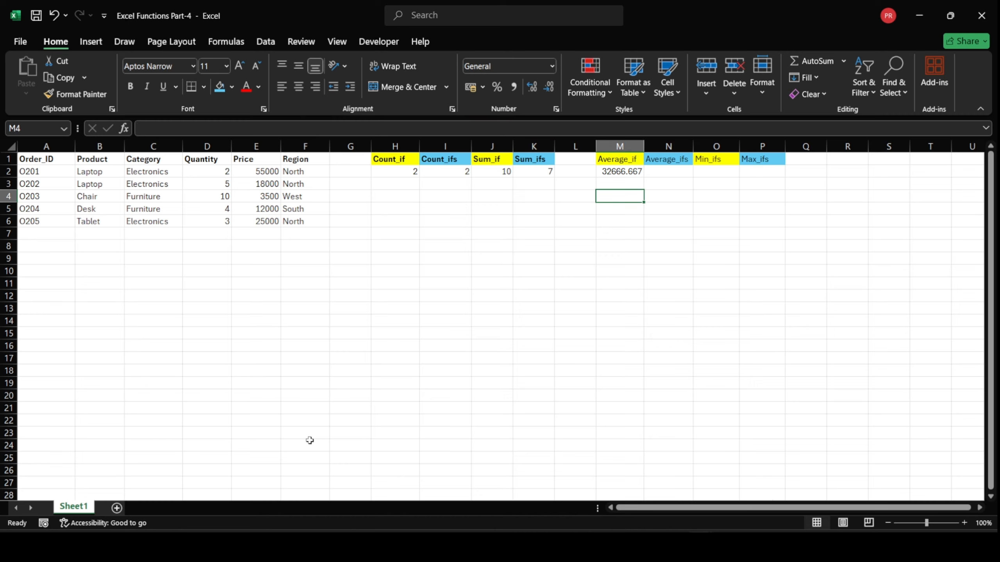
{"action": "type", "text": "=ave"}
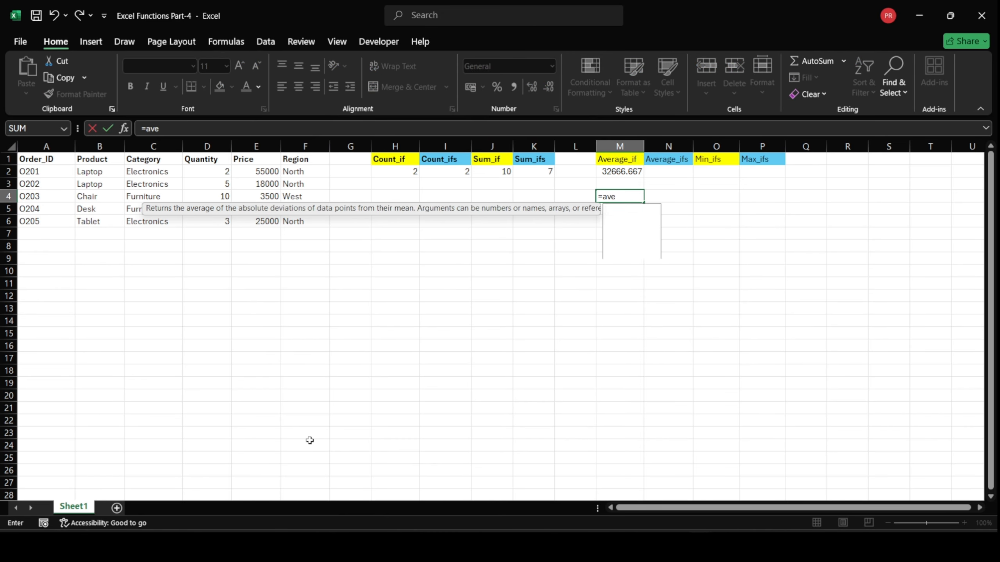
{"action": "type", "text": "rageif"}
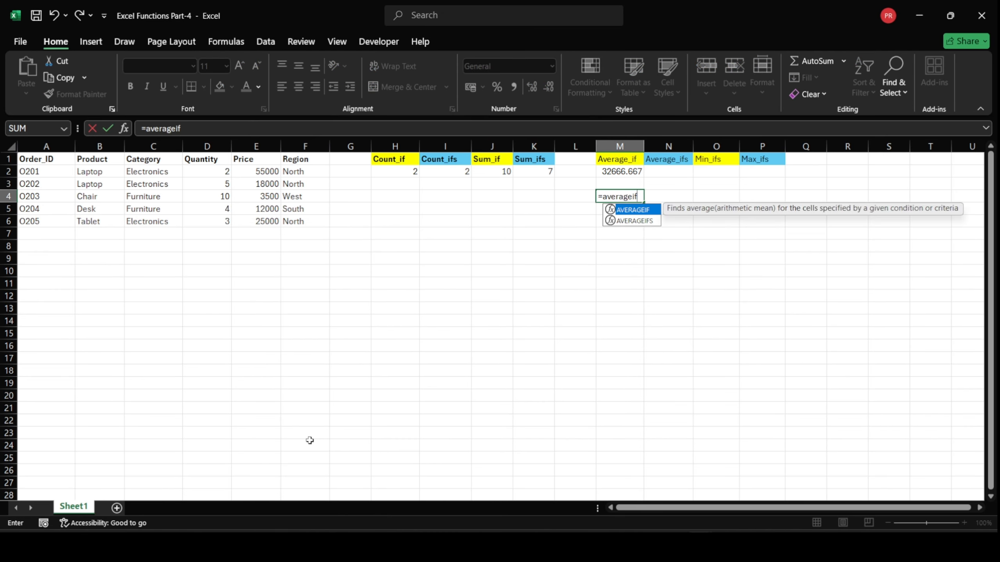
{"action": "key", "text": "Tab"}
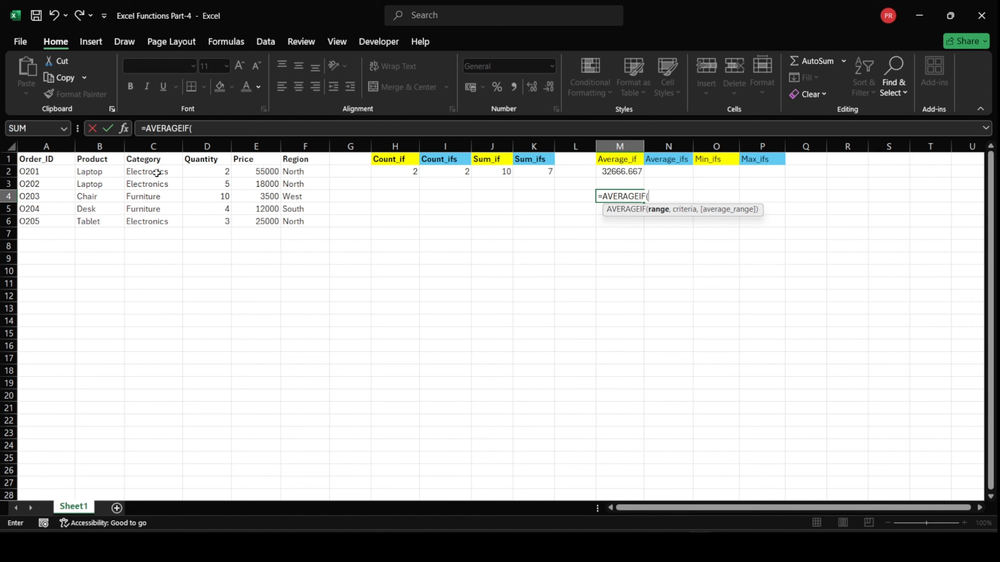
{"action": "left_click_drag", "start_coordinate": [156, 172], "coordinate": [159, 220]}
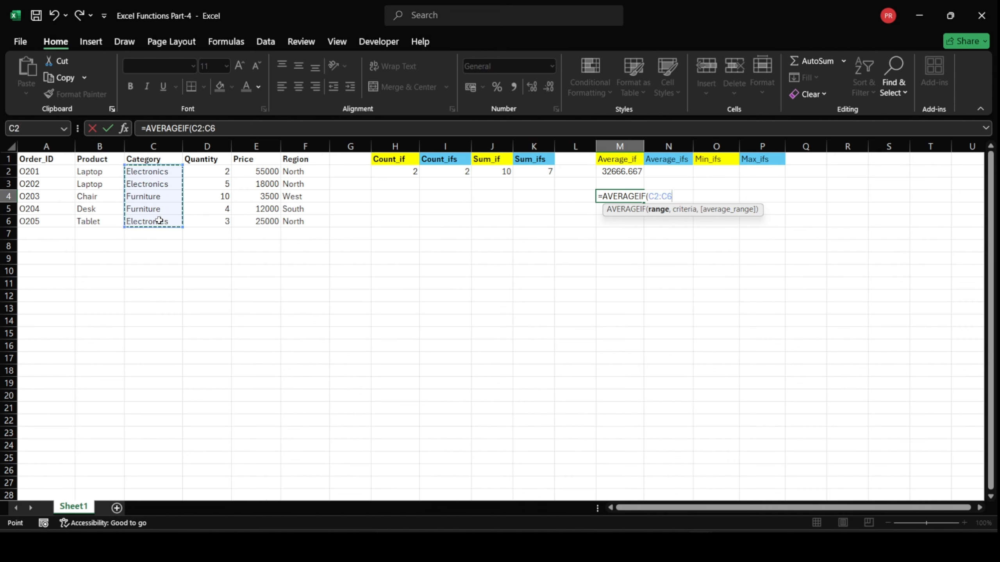
{"action": "type", "text": ","}
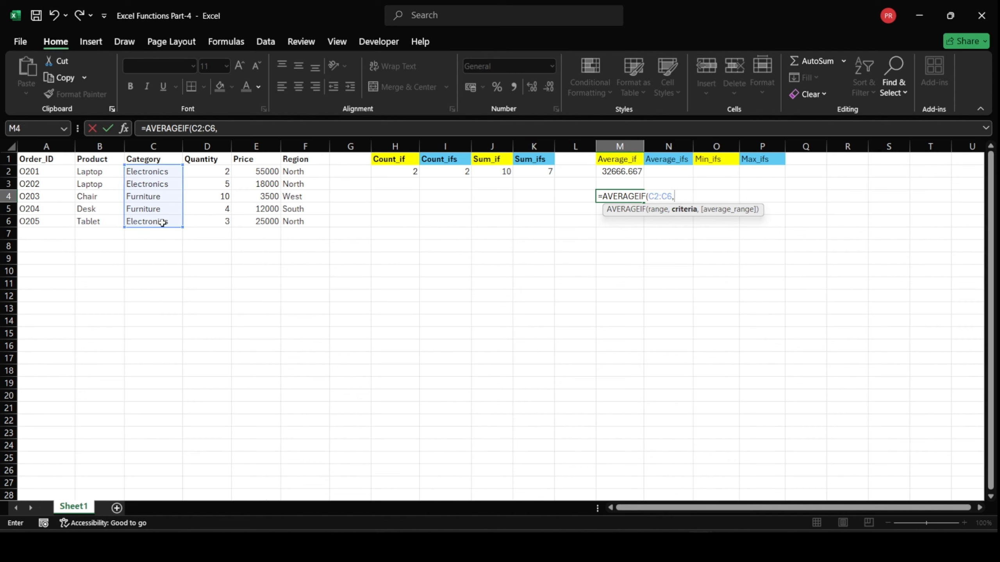
{"action": "left_click", "coordinate": [158, 176]}
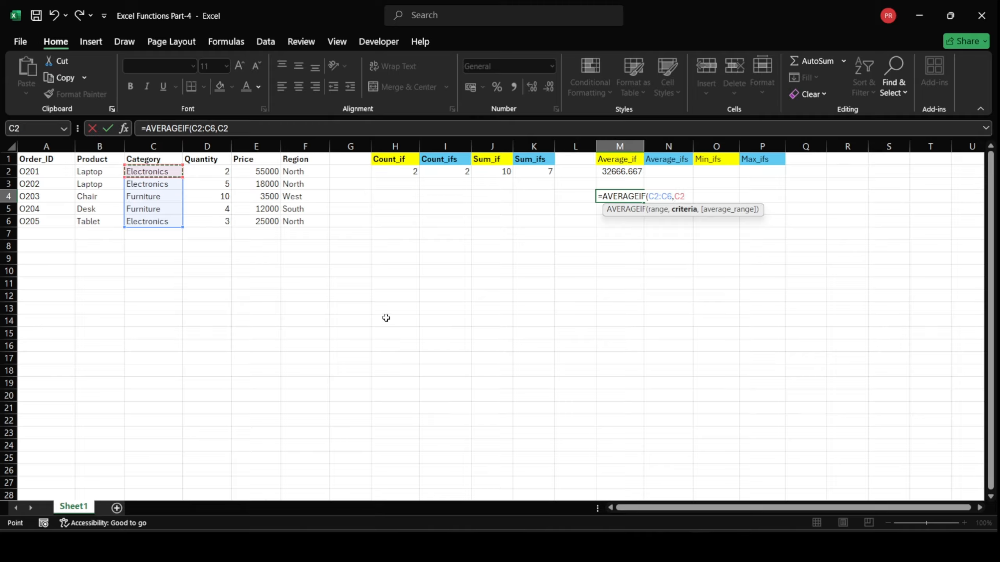
{"action": "type", "text": ","}
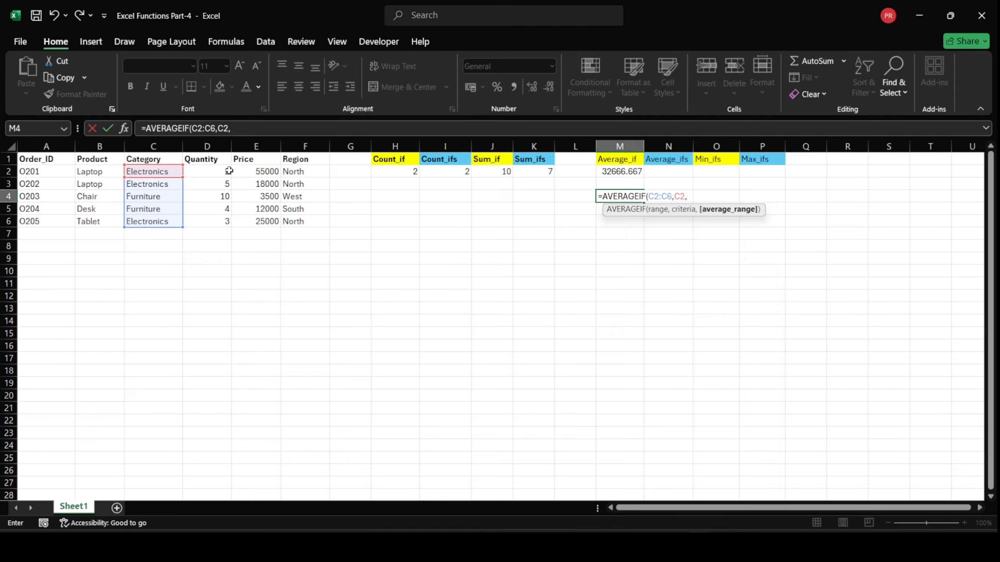
{"action": "left_click_drag", "start_coordinate": [228, 172], "coordinate": [229, 224]}
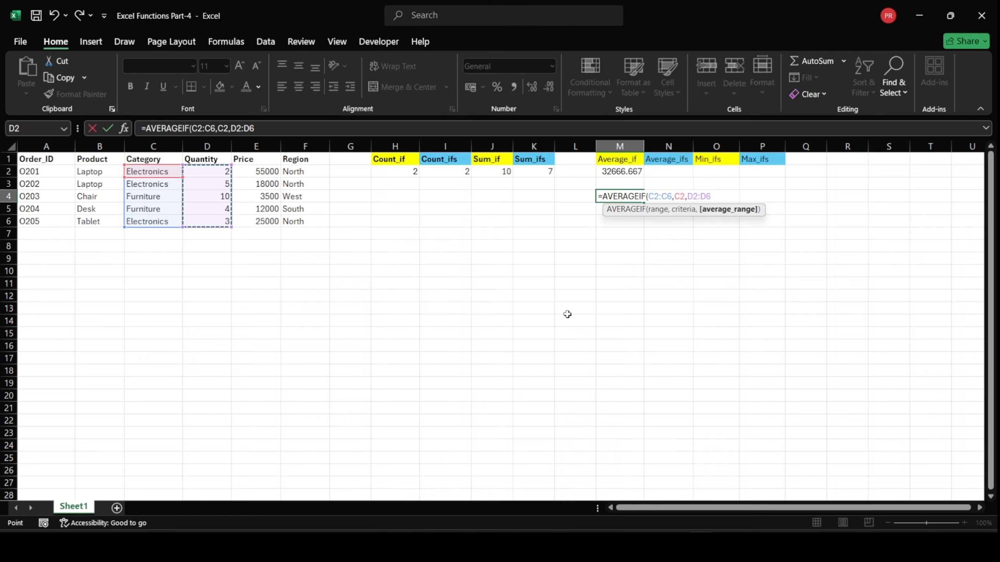
{"action": "type", "text": ")"}
{"action": "key", "text": "Return"}
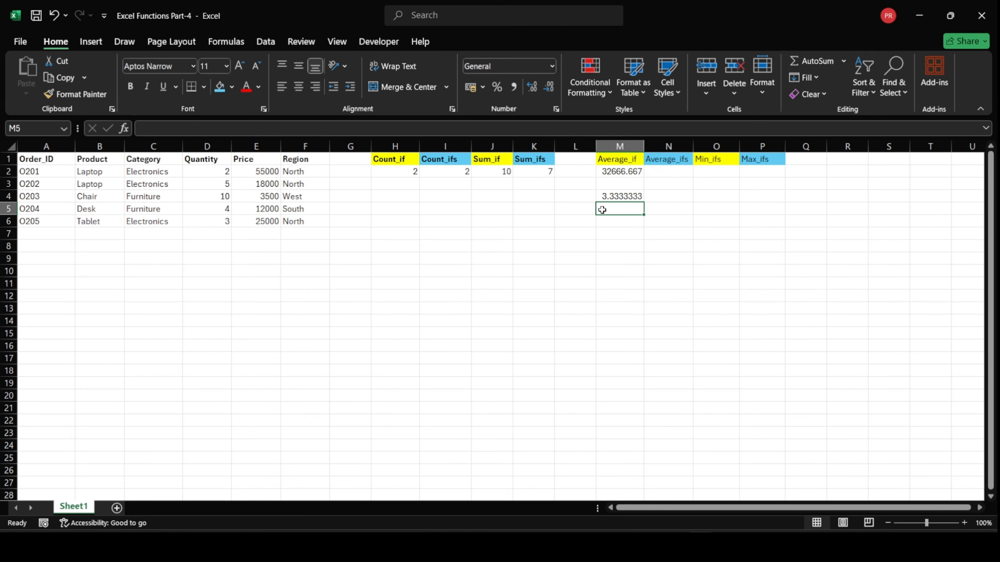
Check the average quantity formula in M4 against the Electronics rows and their values in the Quantity column
{"action": "left_click", "coordinate": [611, 196]}
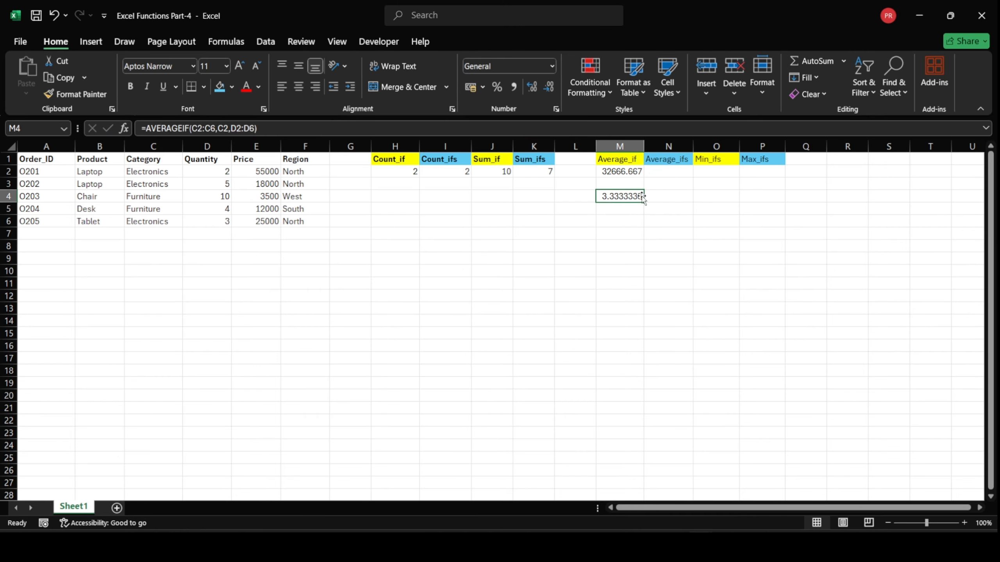
{"action": "left_click", "coordinate": [162, 184]}
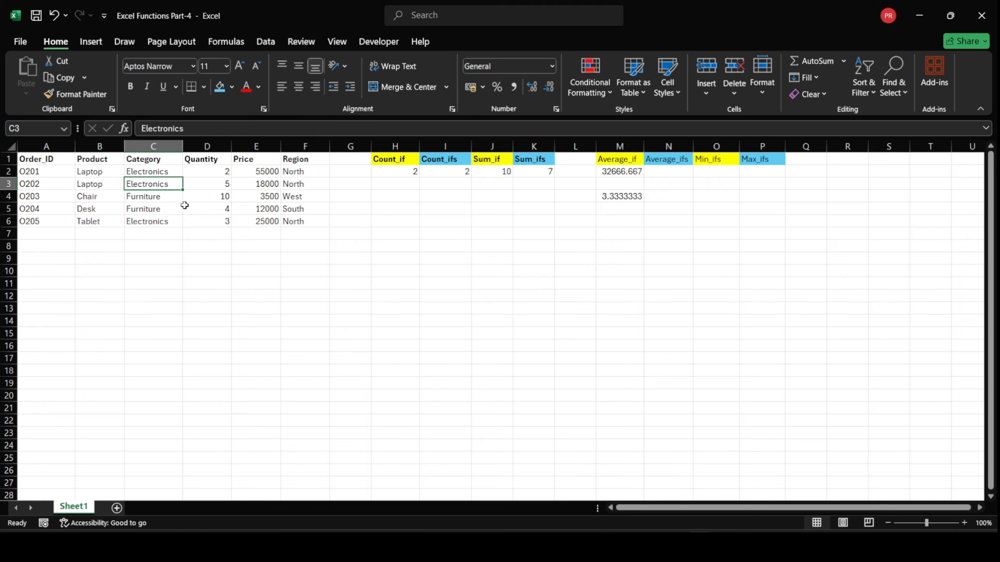
{"action": "left_click", "coordinate": [176, 220]}
{"action": "left_click", "coordinate": [203, 174]}
{"action": "left_click", "coordinate": [208, 184]}
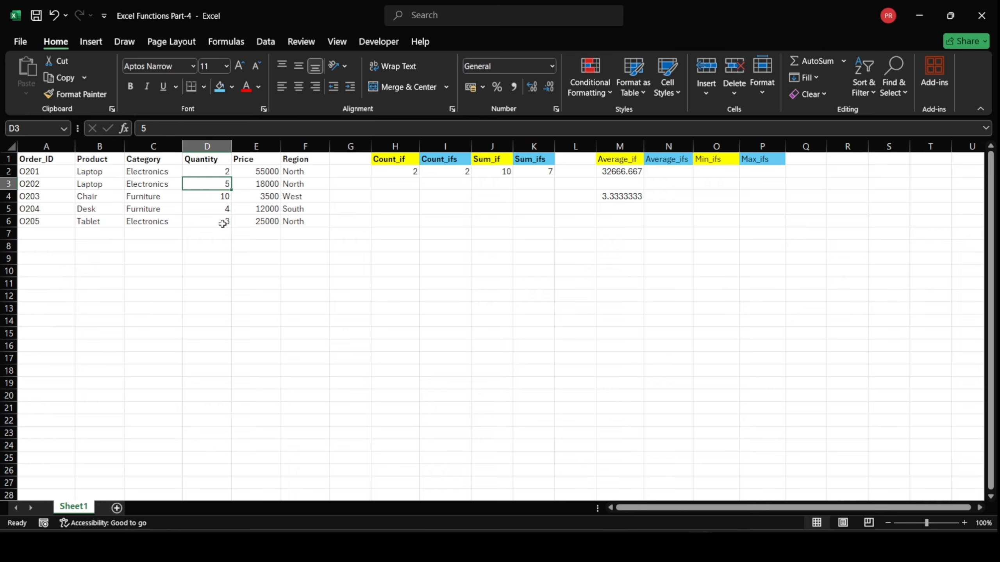
{"action": "left_click", "coordinate": [222, 225]}
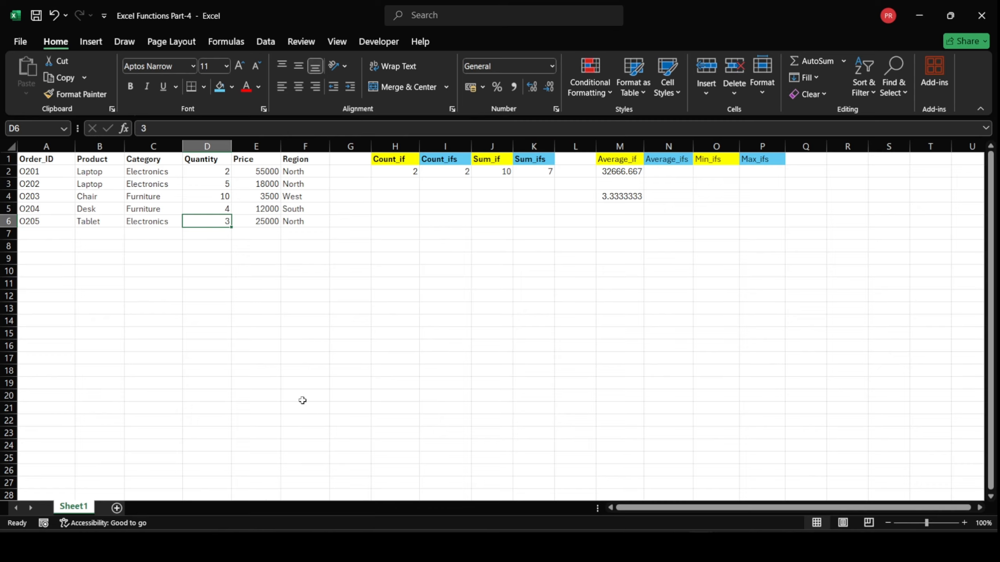
{"action": "left_click", "coordinate": [231, 173]}
{"action": "left_click", "coordinate": [228, 188]}
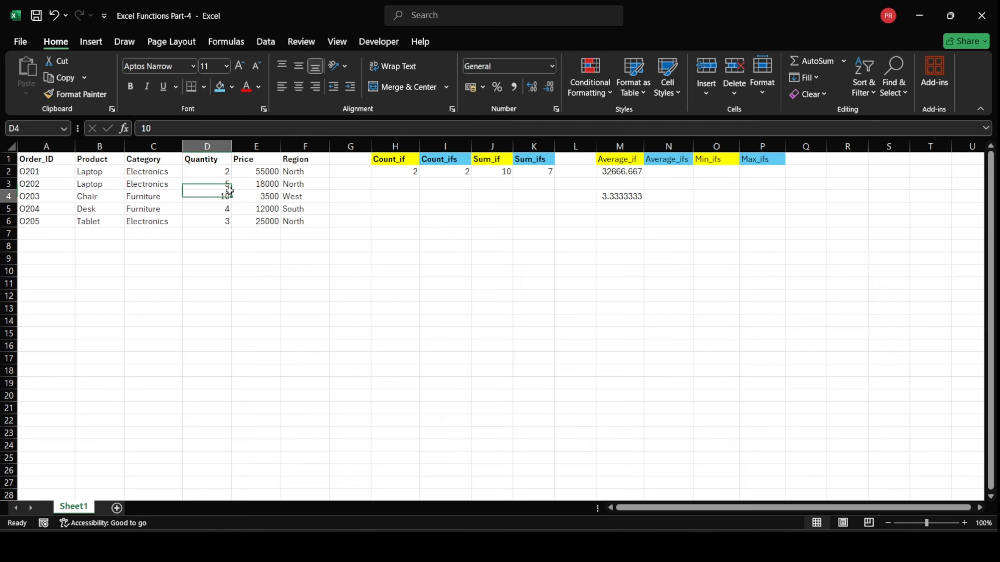
{"action": "left_click", "coordinate": [229, 196]}
{"action": "left_click", "coordinate": [227, 222]}
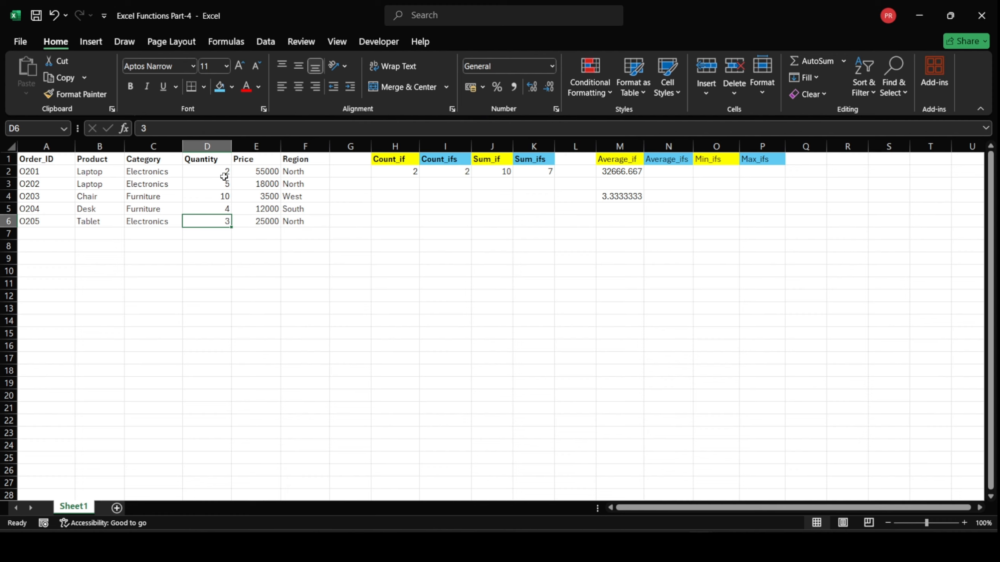
{"action": "left_click", "coordinate": [628, 197]}
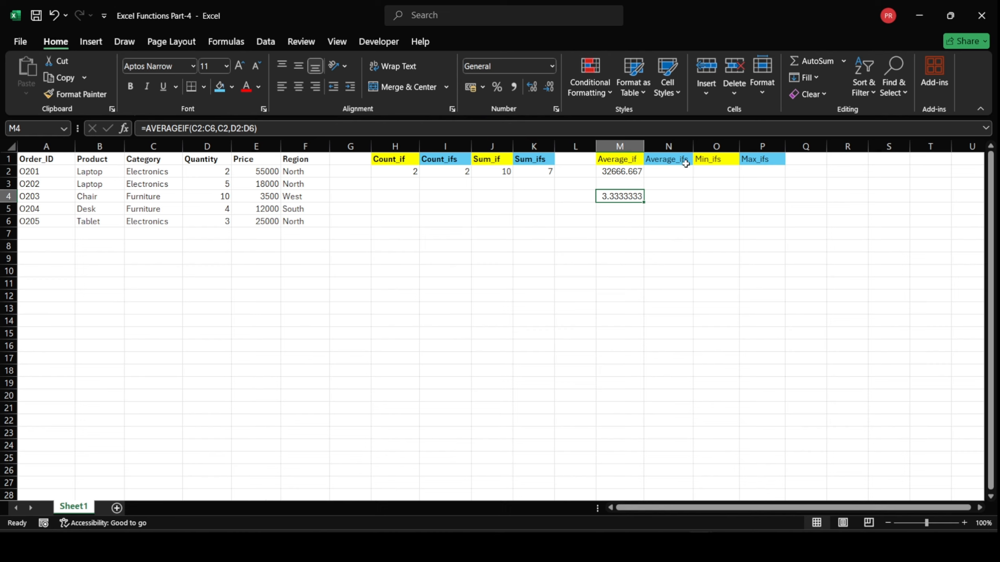
Enter =AVERAGEIFS(E2:E6,C2:C6,C2,F2:F6,F2) in cell N2 to average the Electronics prices in the North region
{"action": "left_click", "coordinate": [684, 172]}
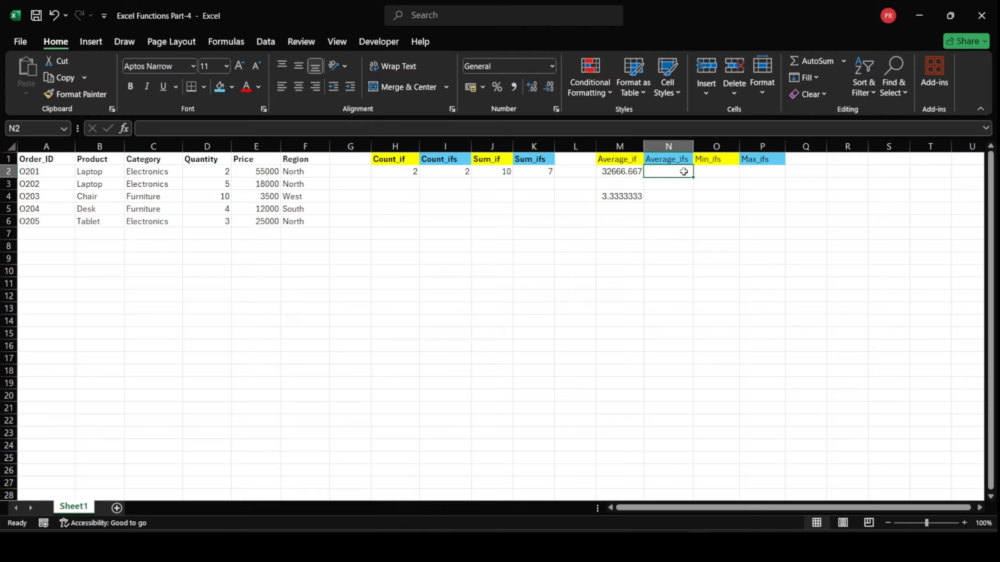
{"action": "double_click", "coordinate": [673, 173]}
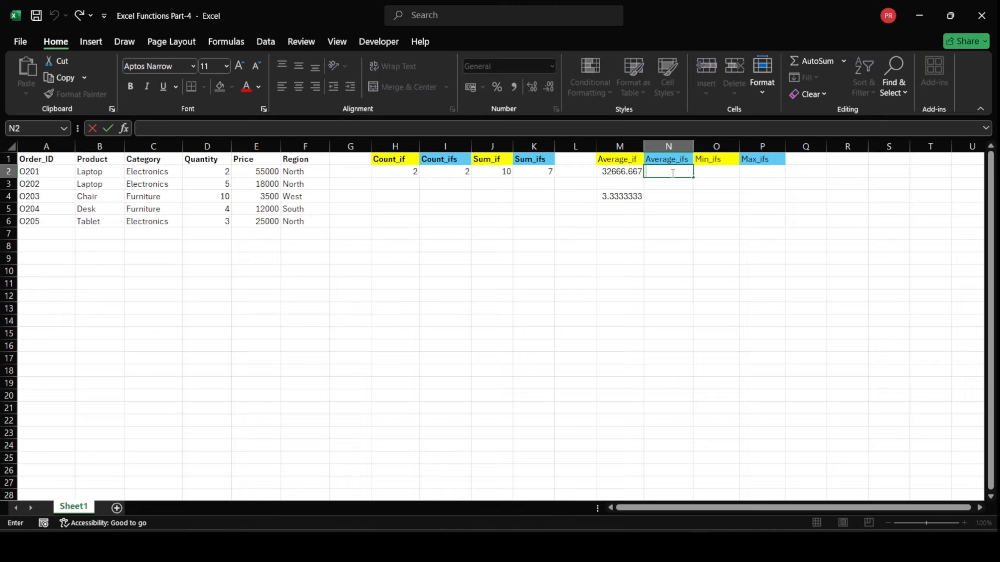
{"action": "type", "text": "=avera"}
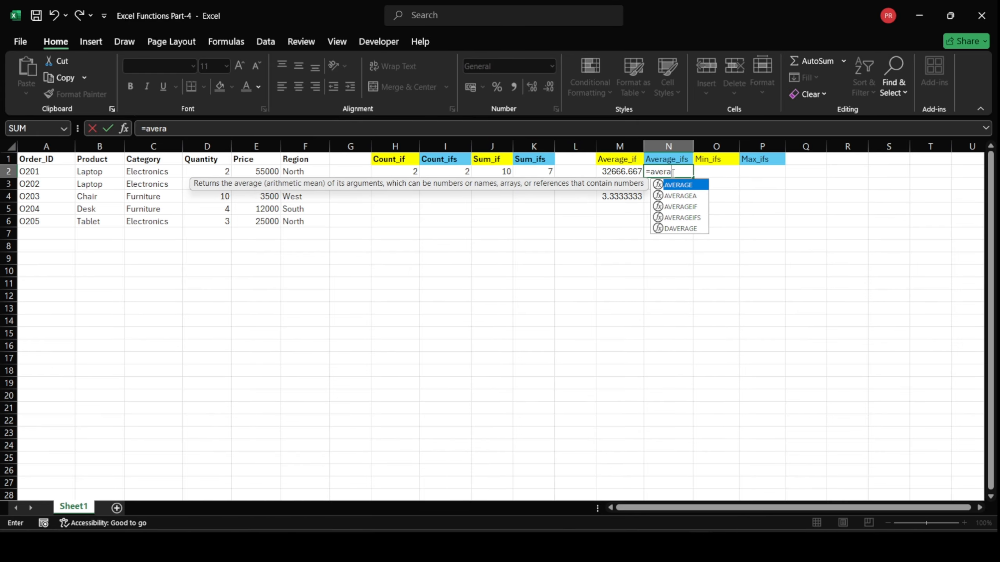
{"action": "type", "text": "geifs"}
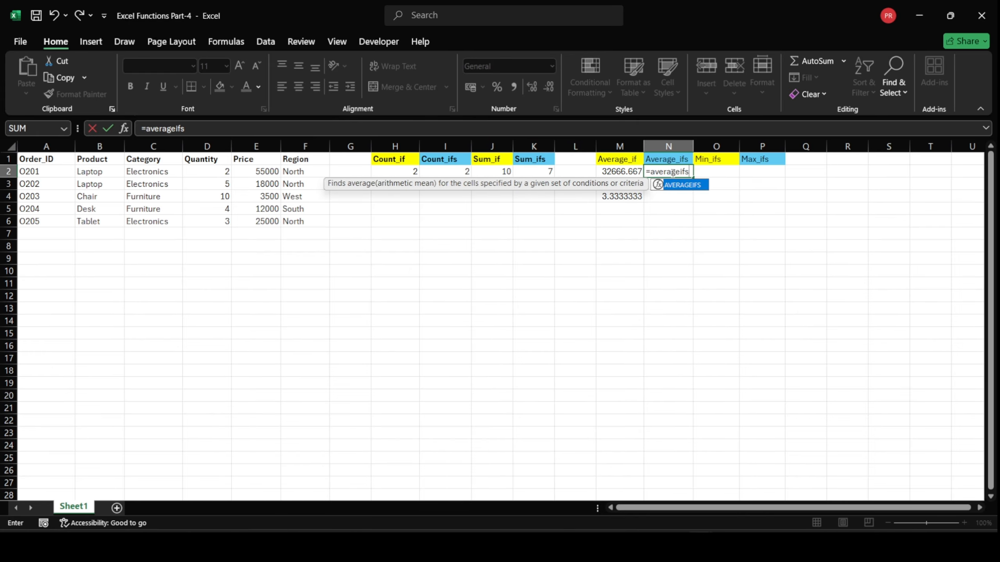
{"action": "key", "text": "Tab"}
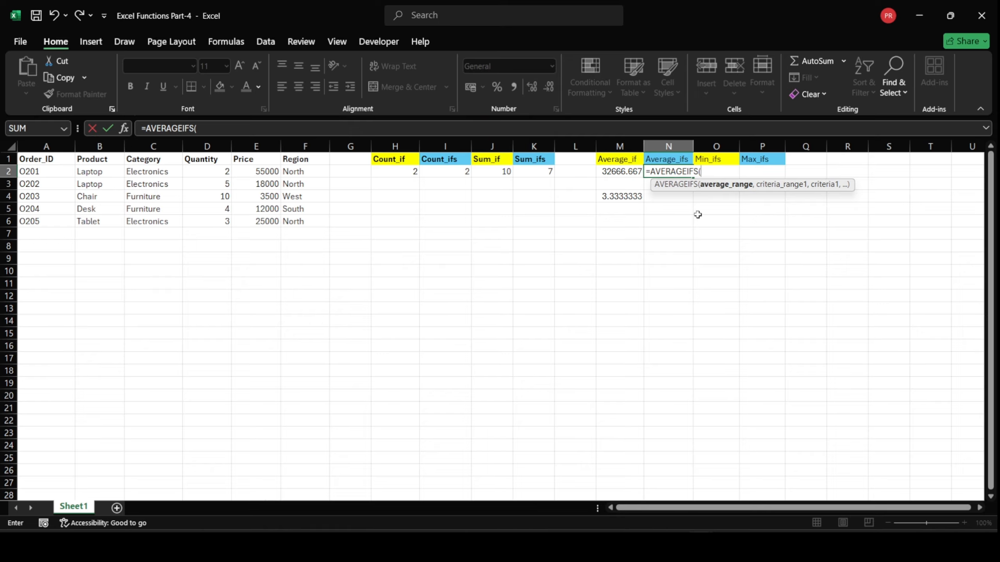
{"action": "left_click_drag", "start_coordinate": [268, 172], "coordinate": [272, 223]}
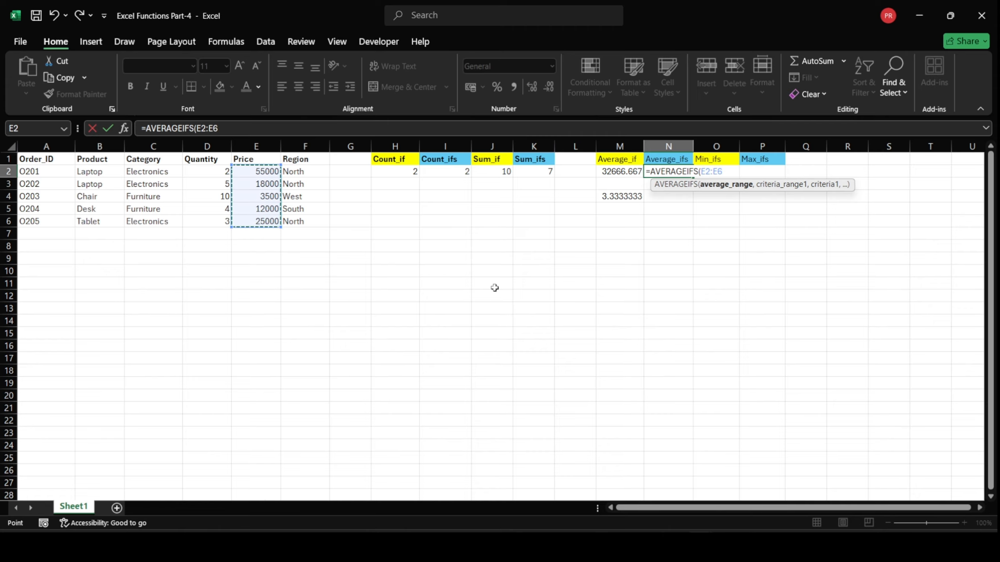
{"action": "type", "text": ","}
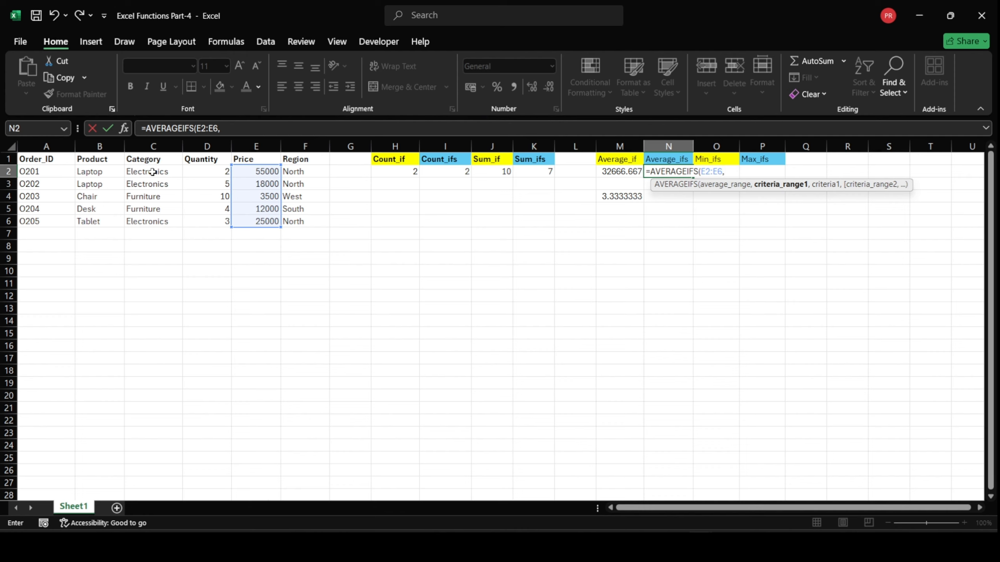
{"action": "left_click_drag", "start_coordinate": [153, 172], "coordinate": [150, 220]}
{"action": "type", "text": ","}
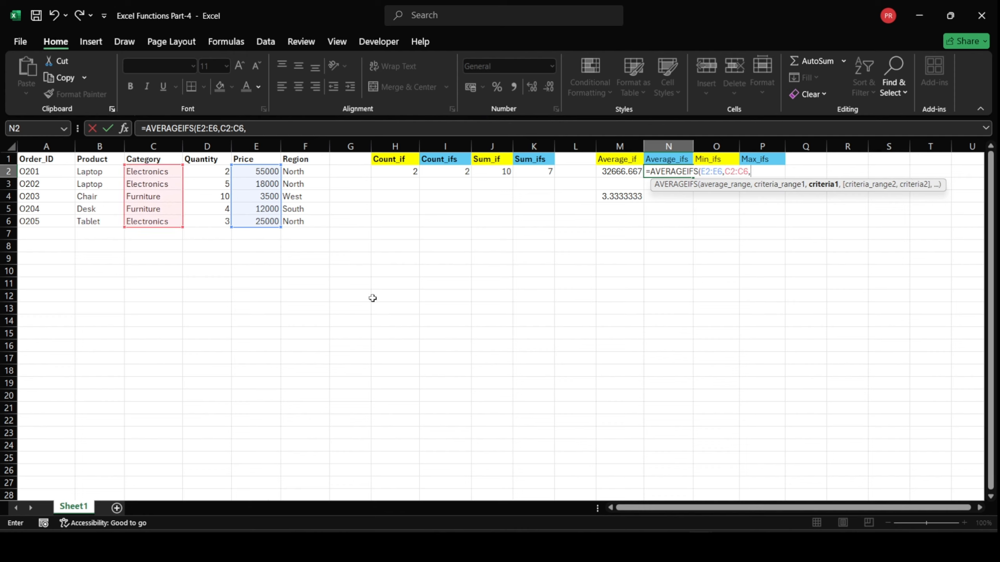
{"action": "left_click", "coordinate": [141, 174]}
{"action": "type", "text": ","}
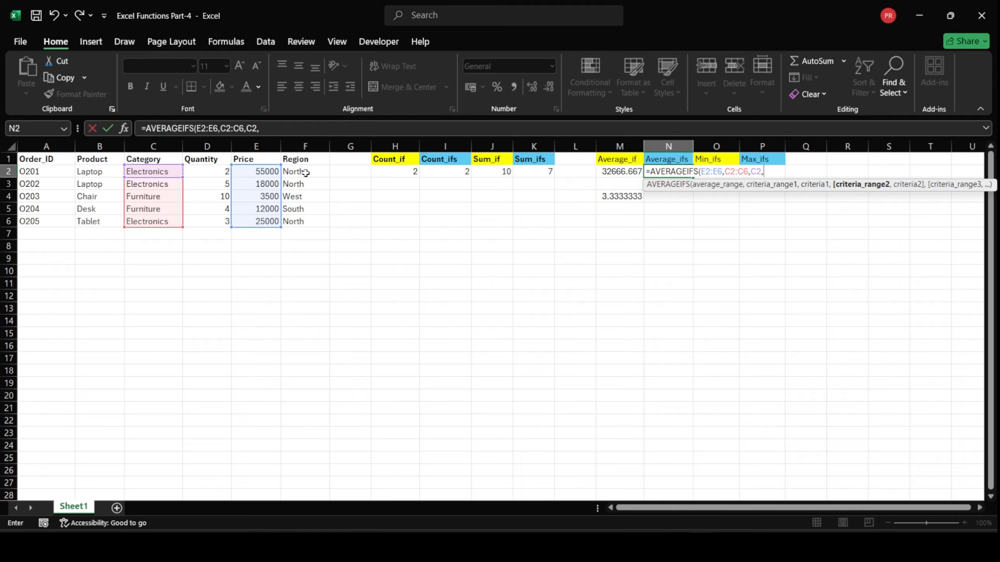
{"action": "left_click_drag", "start_coordinate": [308, 172], "coordinate": [321, 222]}
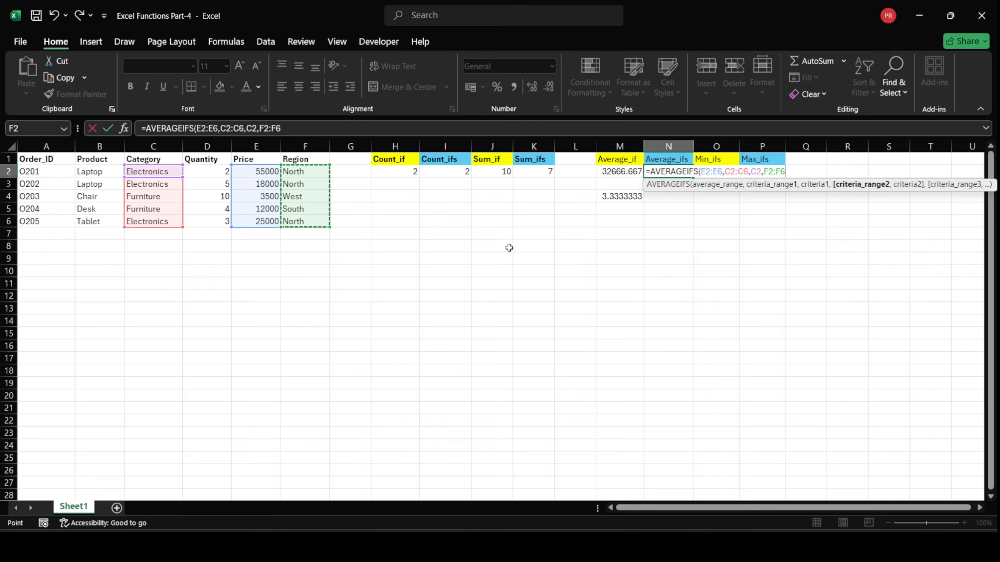
{"action": "type", "text": ","}
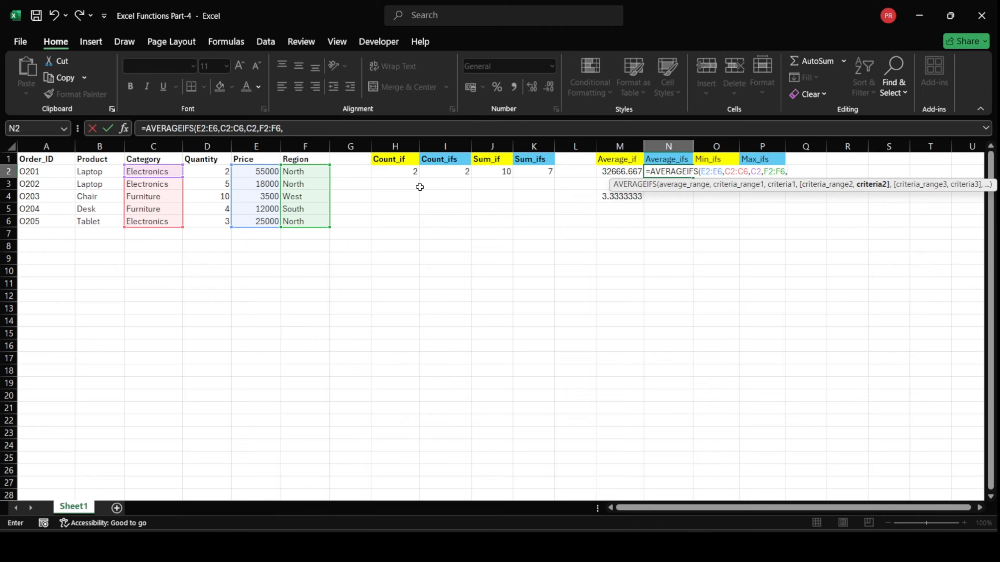
{"action": "left_click", "coordinate": [321, 171]}
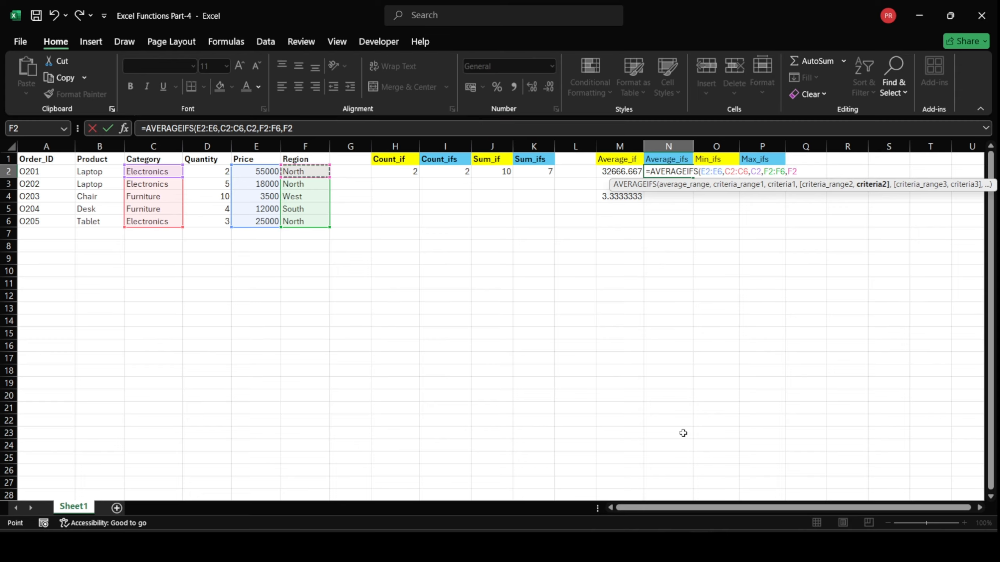
{"action": "type", "text": ")"}
{"action": "key", "text": "Return"}
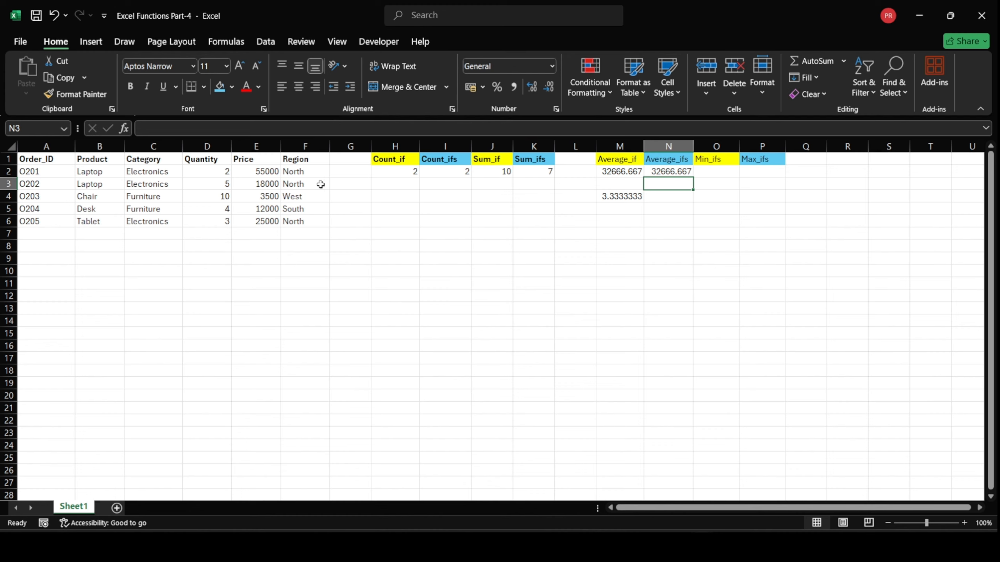
Change the region of order O202 in cell F3 to East
{"action": "double_click", "coordinate": [315, 184]}
{"action": "key", "text": "BackSpace"}
{"action": "key", "text": "BackSpace"}
{"action": "key", "text": "BackSpace"}
{"action": "key", "text": "BackSpace"}
{"action": "key", "text": "BackSpace"}
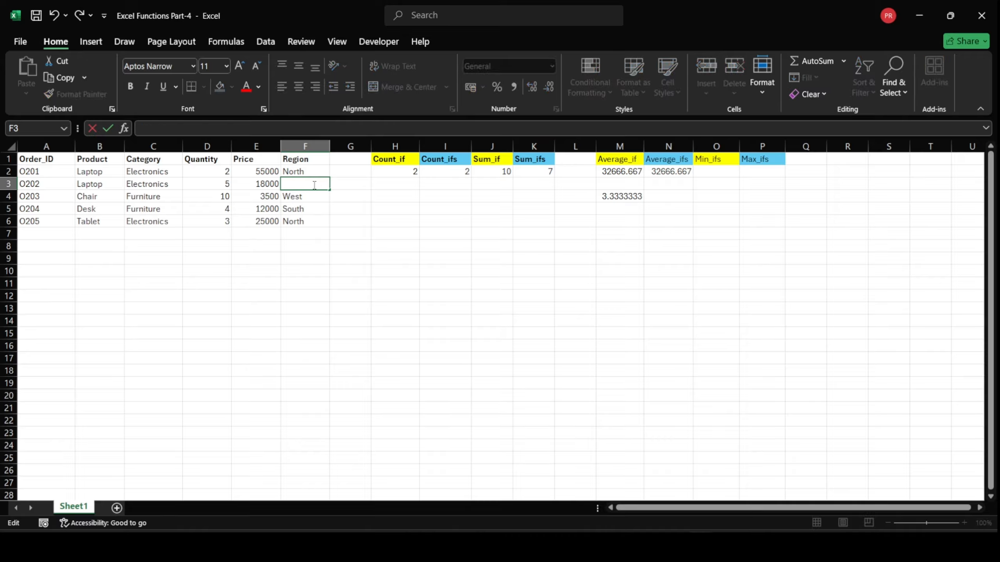
{"action": "type", "text": "East"}
{"action": "key", "text": "Return"}
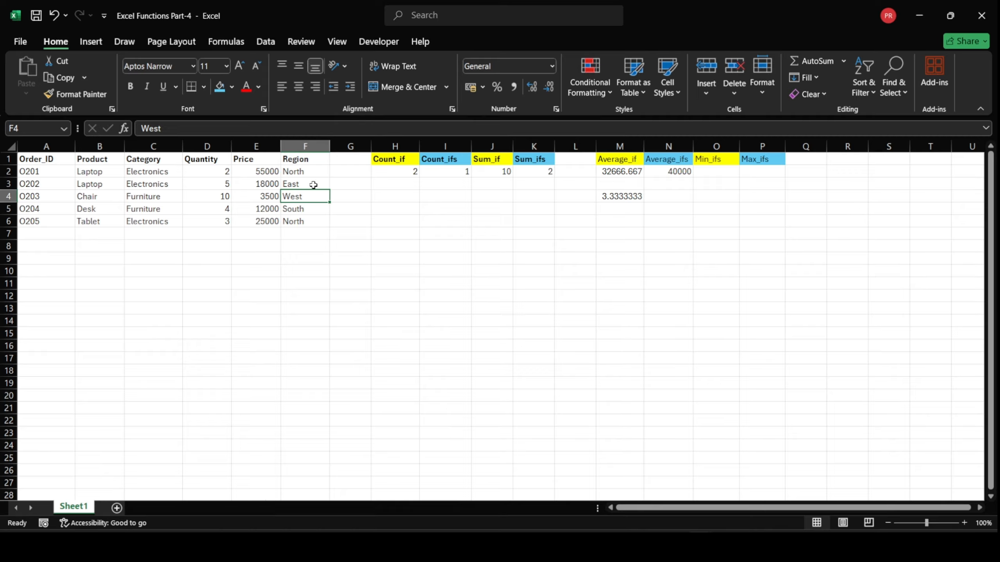
Check the average formula in N2 against order O201's category and region, and note its price, 55000, in cell H12
{"action": "left_click", "coordinate": [678, 174]}
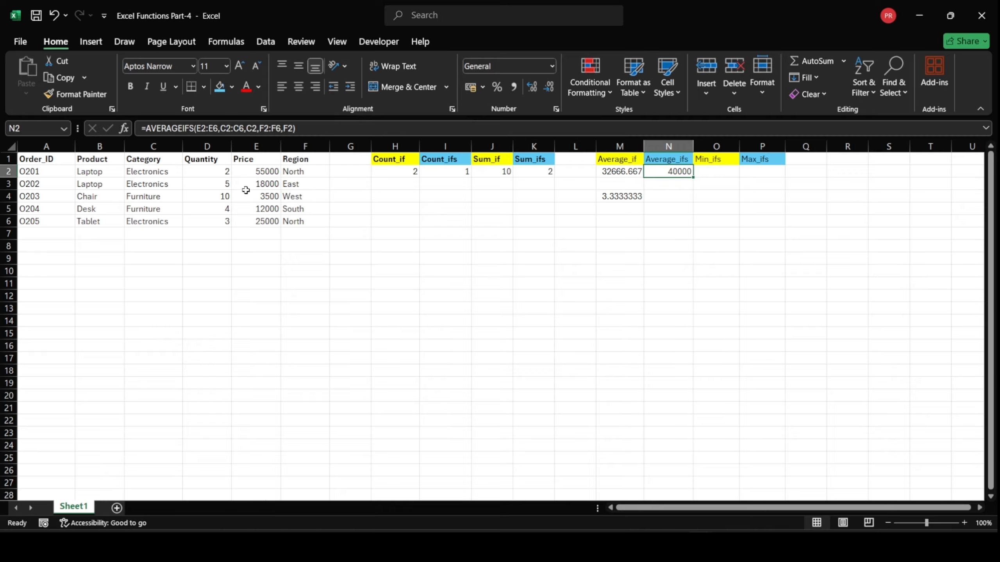
{"action": "left_click", "coordinate": [167, 174]}
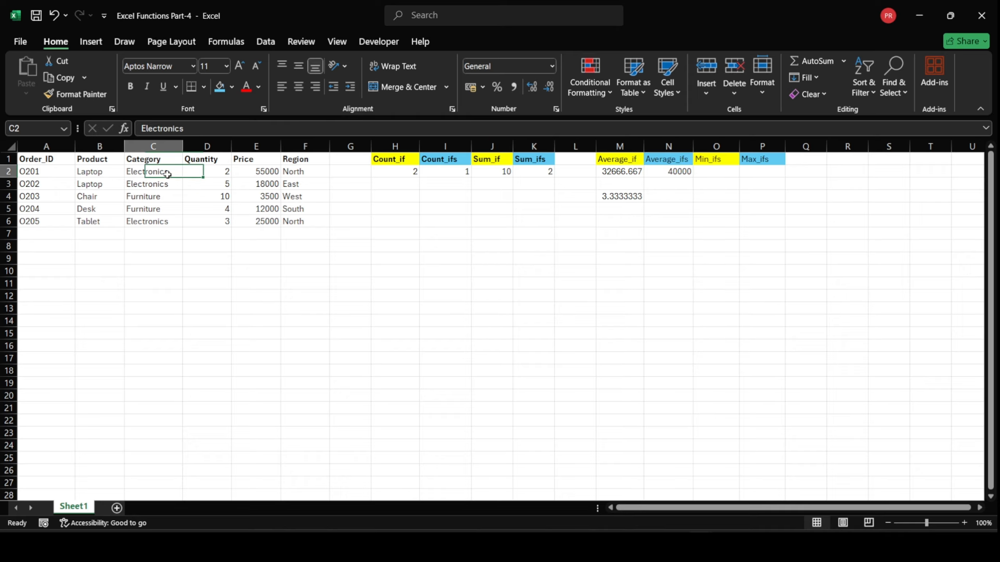
{"action": "left_click", "coordinate": [295, 173]}
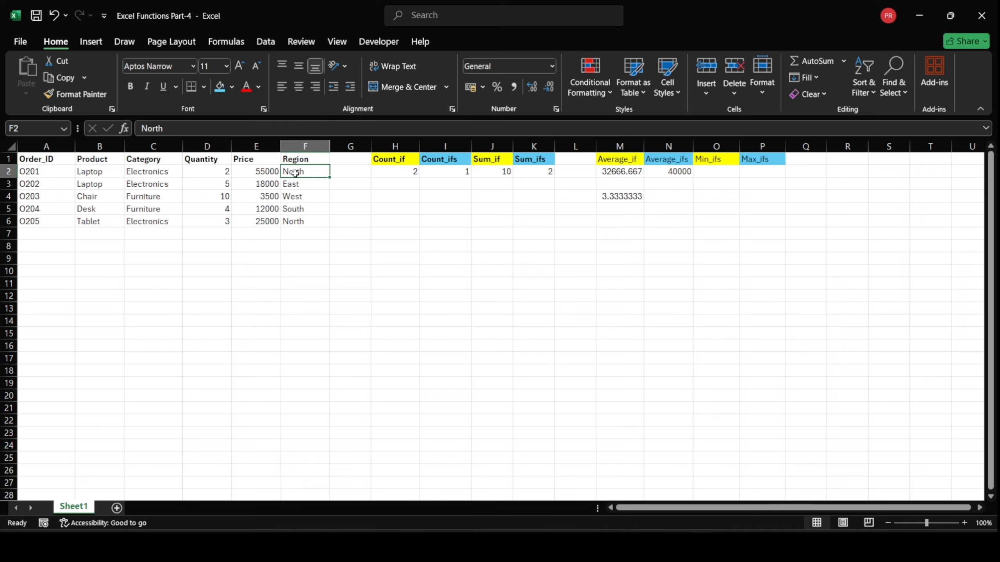
{"action": "left_click", "coordinate": [263, 173]}
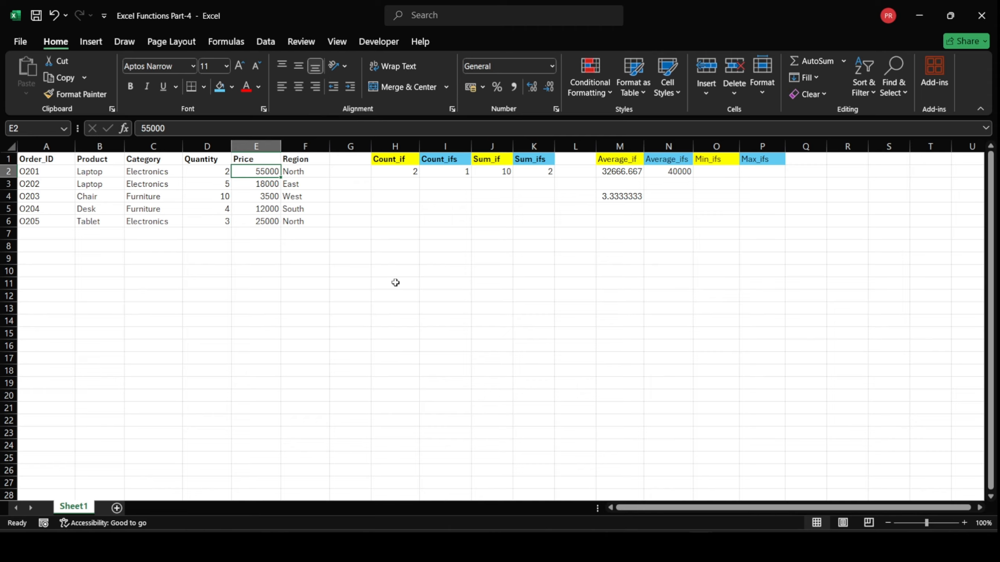
{"action": "left_click", "coordinate": [415, 295]}
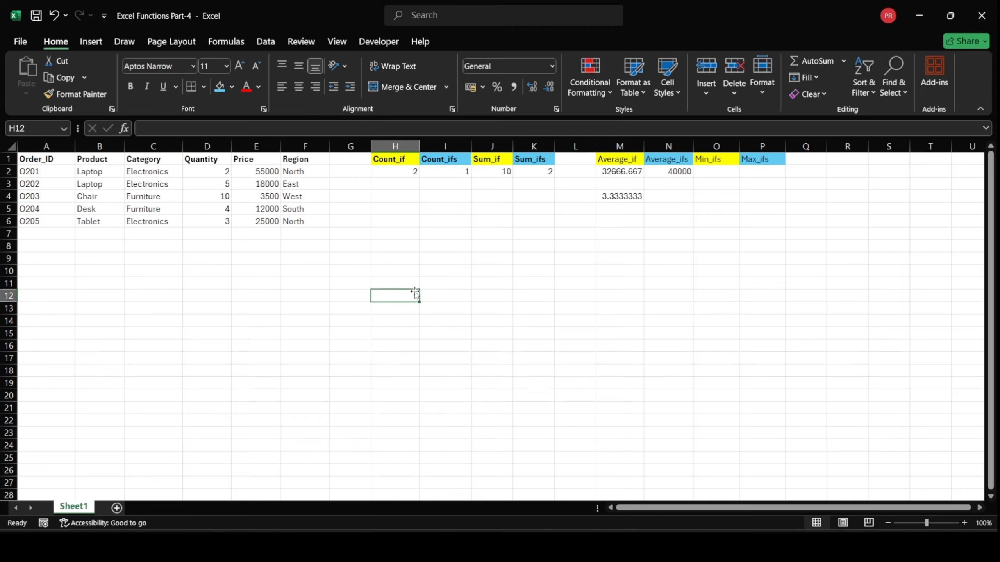
{"action": "type", "text": "55000"}
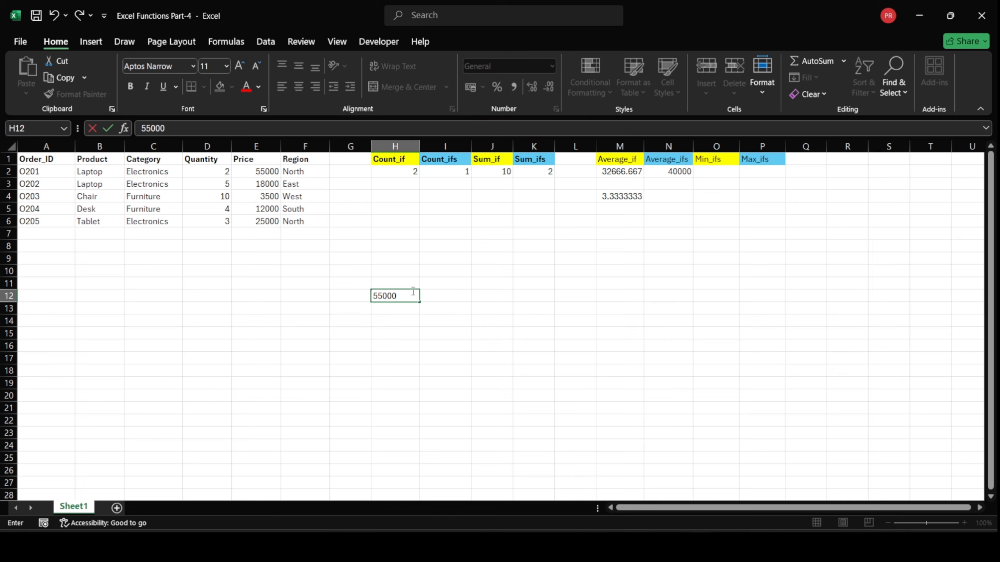
Check the category and region of order O205 and note its price, 25000, in cell H13
{"action": "left_click", "coordinate": [151, 226]}
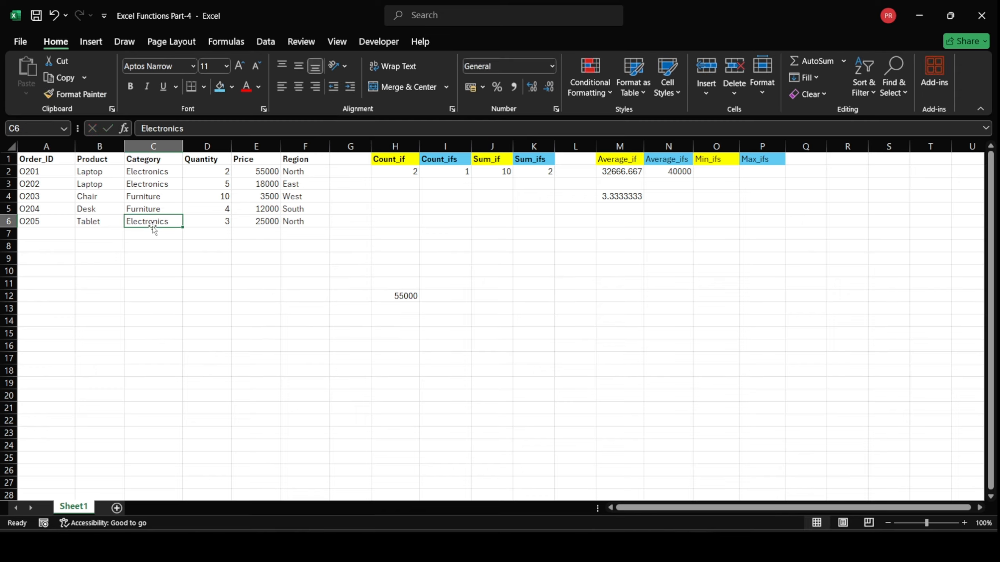
{"action": "left_click", "coordinate": [299, 223]}
{"action": "left_click", "coordinate": [276, 221]}
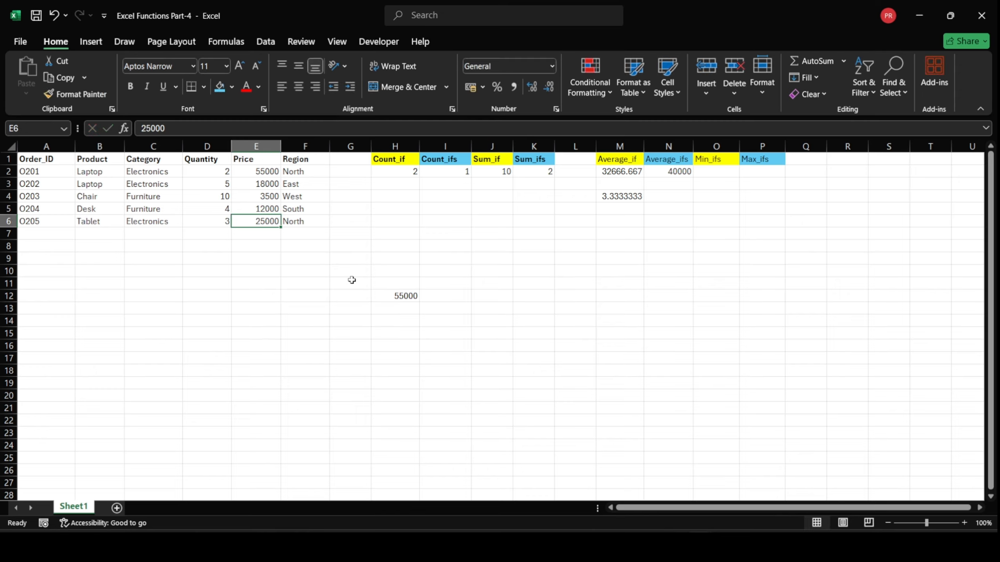
{"action": "left_click", "coordinate": [381, 309]}
{"action": "type", "text": "25000"}
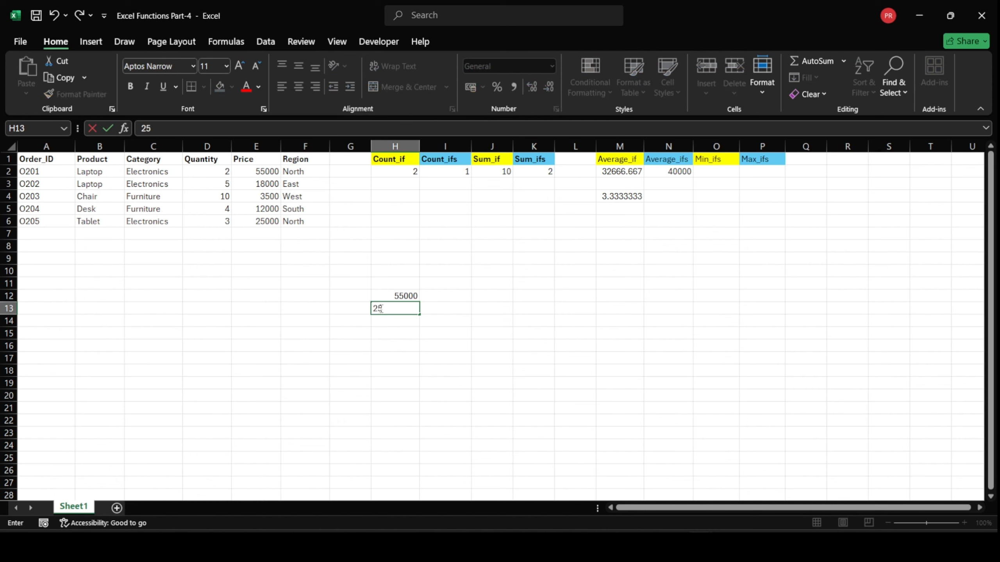
{"action": "left_click", "coordinate": [443, 300]}
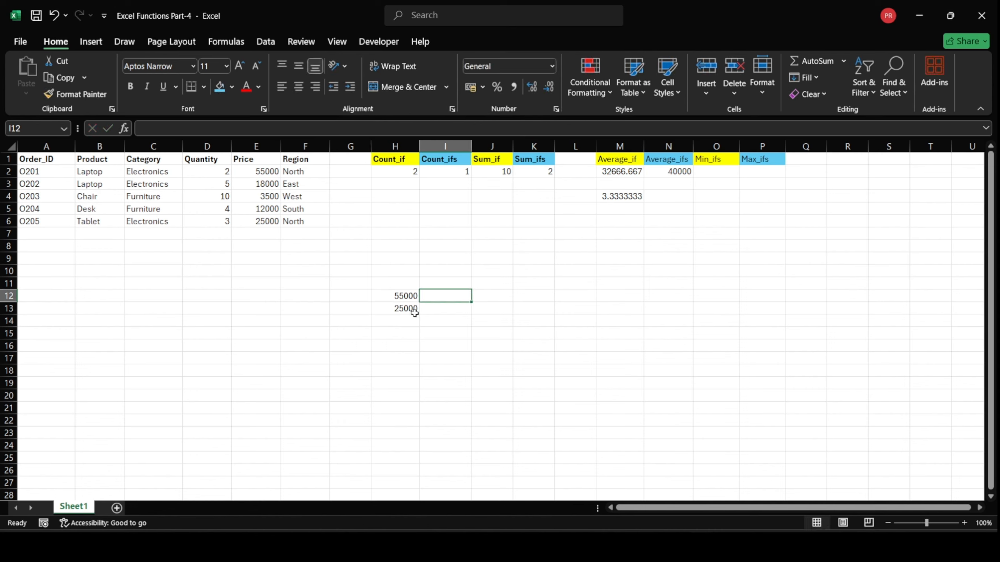
{"action": "left_click", "coordinate": [413, 313]}
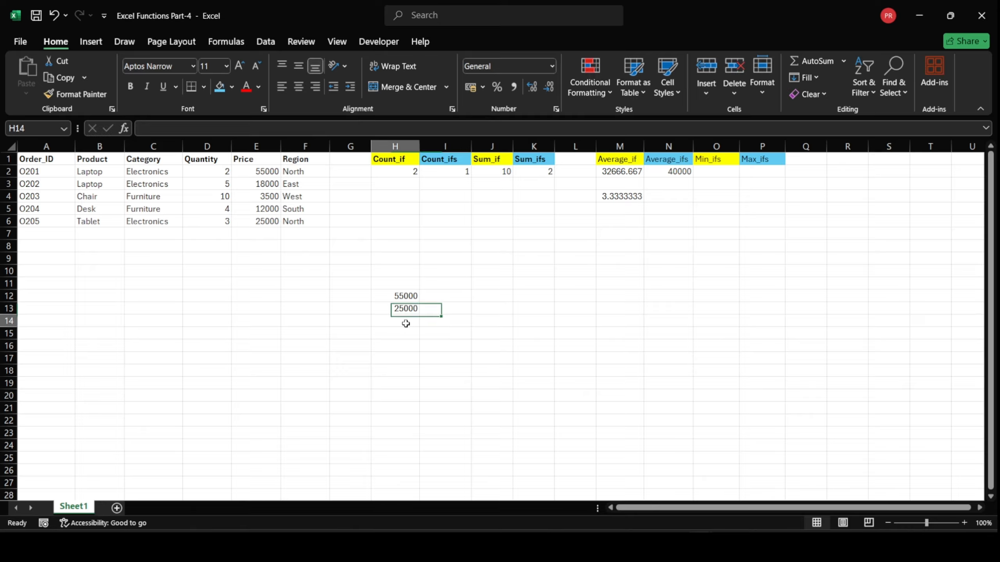
Enter 80000 in cell H14 as the sum of the two noted prices and compare them with the average in N2
{"action": "left_click", "coordinate": [406, 323]}
{"action": "type", "text": "80000"}
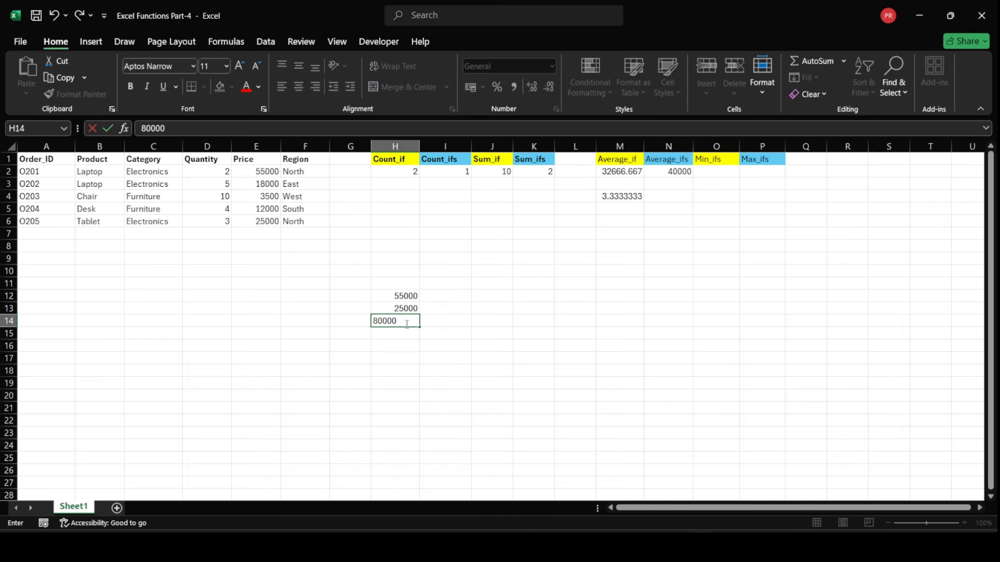
{"action": "left_click", "coordinate": [460, 321]}
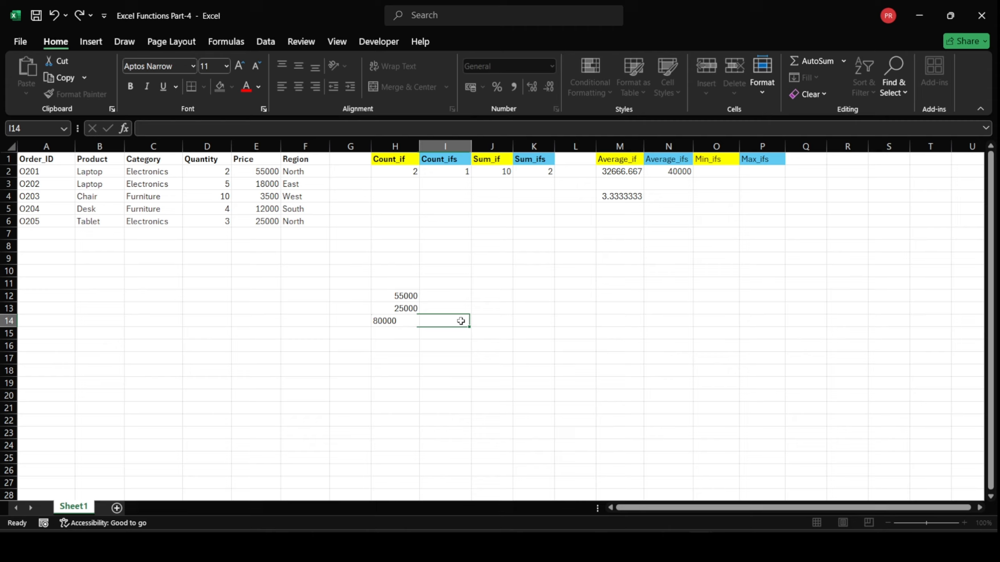
{"action": "left_click", "coordinate": [425, 301]}
{"action": "left_click", "coordinate": [430, 309]}
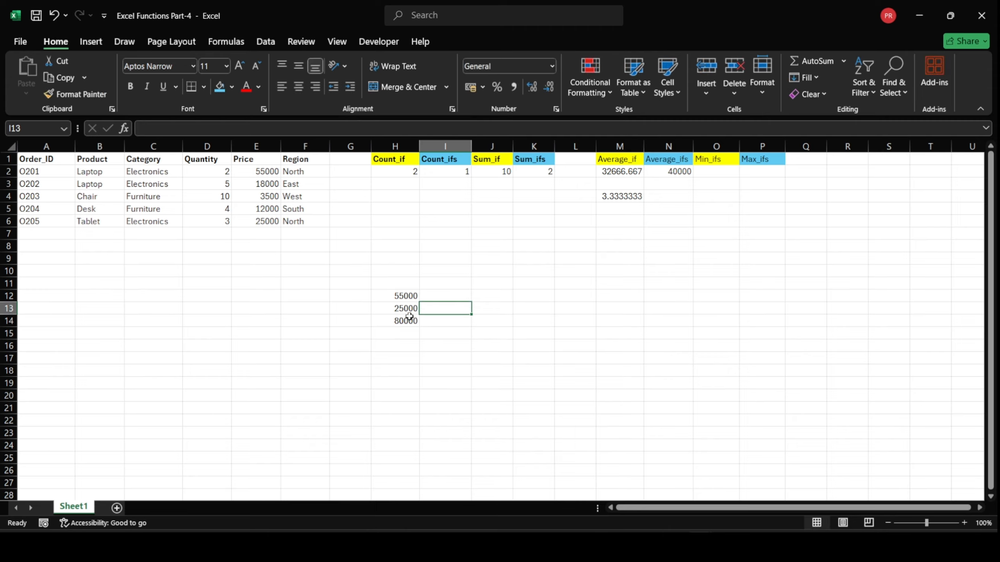
{"action": "left_click", "coordinate": [412, 321]}
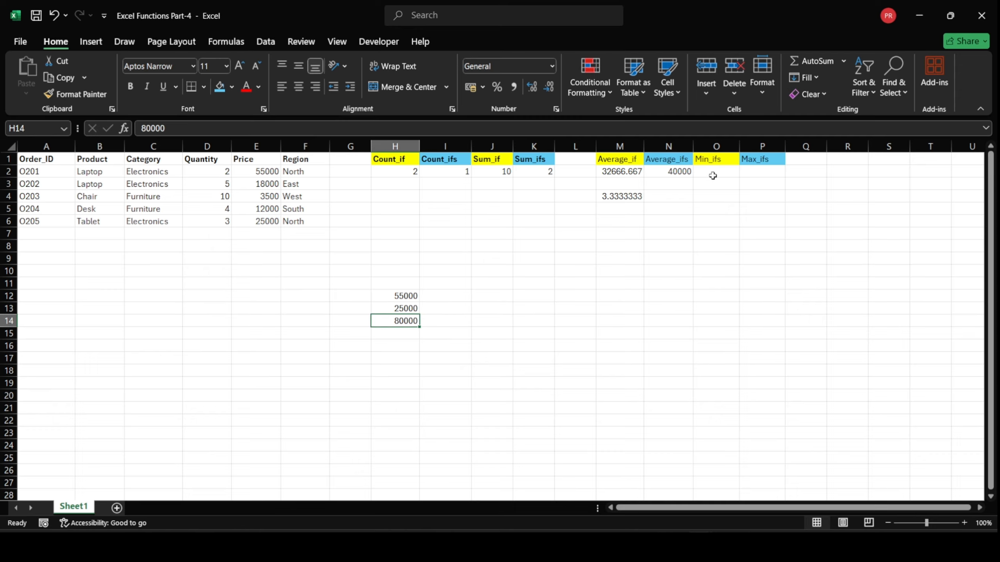
{"action": "left_click", "coordinate": [688, 172]}
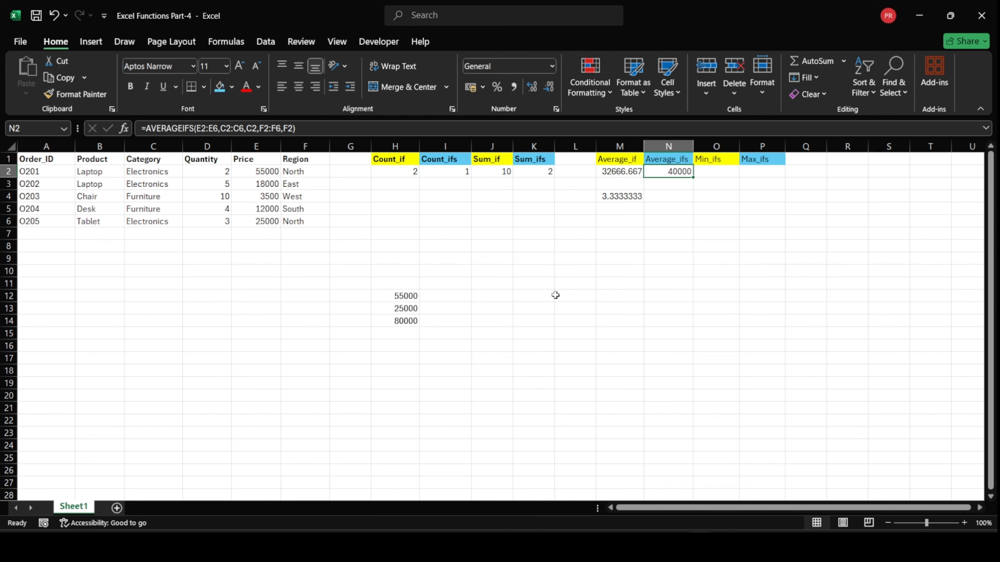
Enter =MIN(E2:E6) in cell O3 to try the plain minimum of the prices, and clear the cell again
{"action": "left_click", "coordinate": [727, 173]}
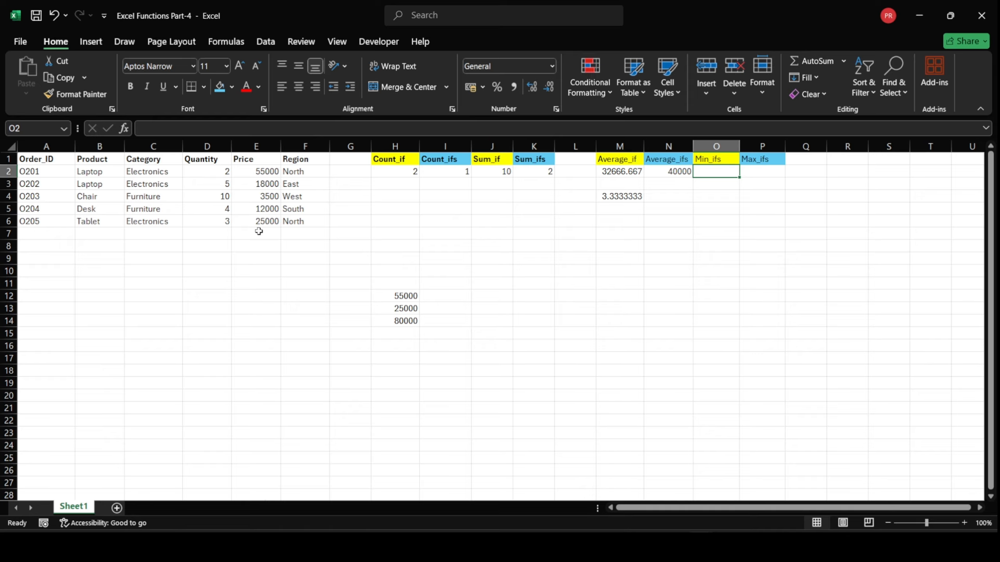
{"action": "left_click", "coordinate": [269, 198]}
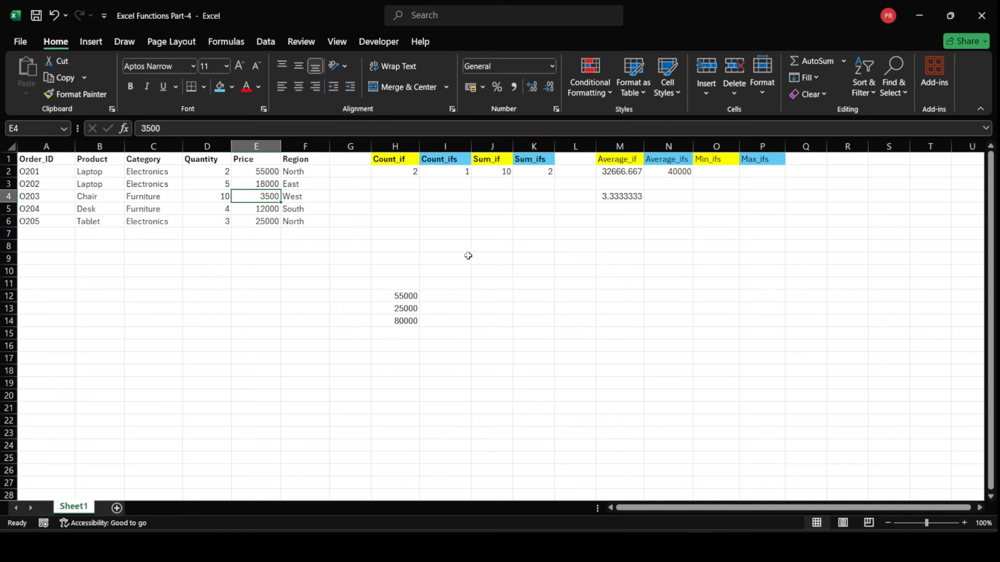
{"action": "left_click", "coordinate": [633, 249]}
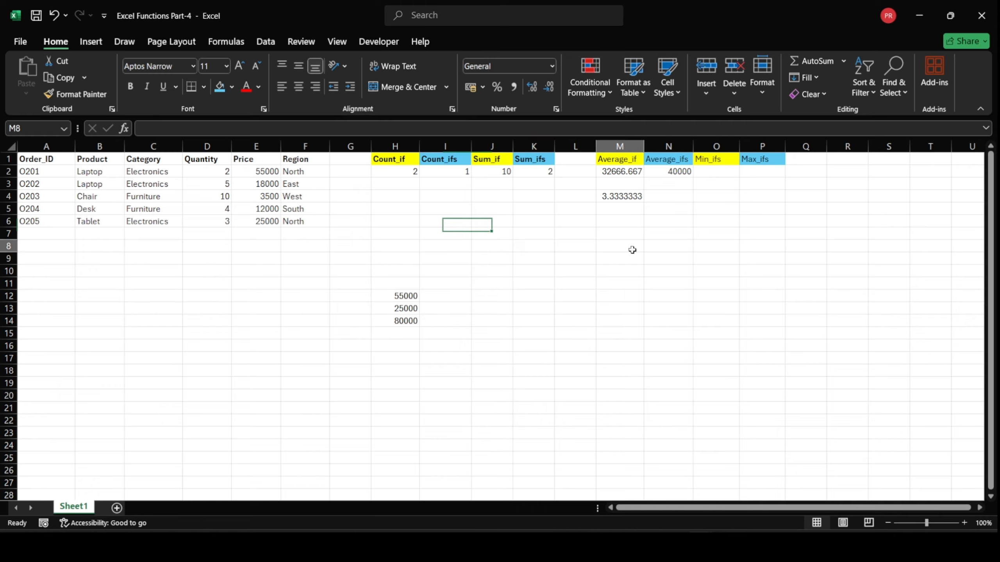
{"action": "left_click", "coordinate": [729, 189]}
{"action": "type", "text": "=min"}
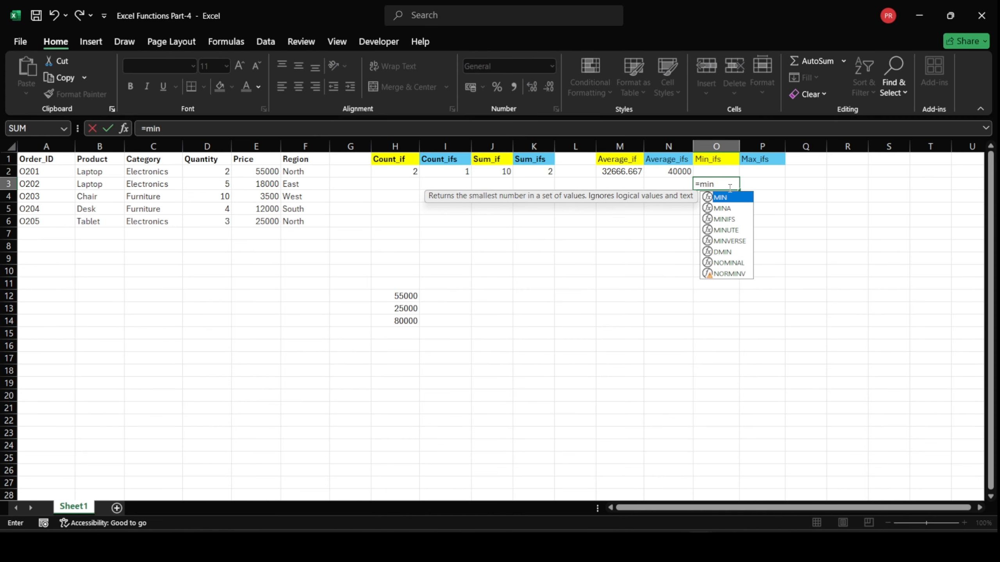
{"action": "key", "text": "Tab"}
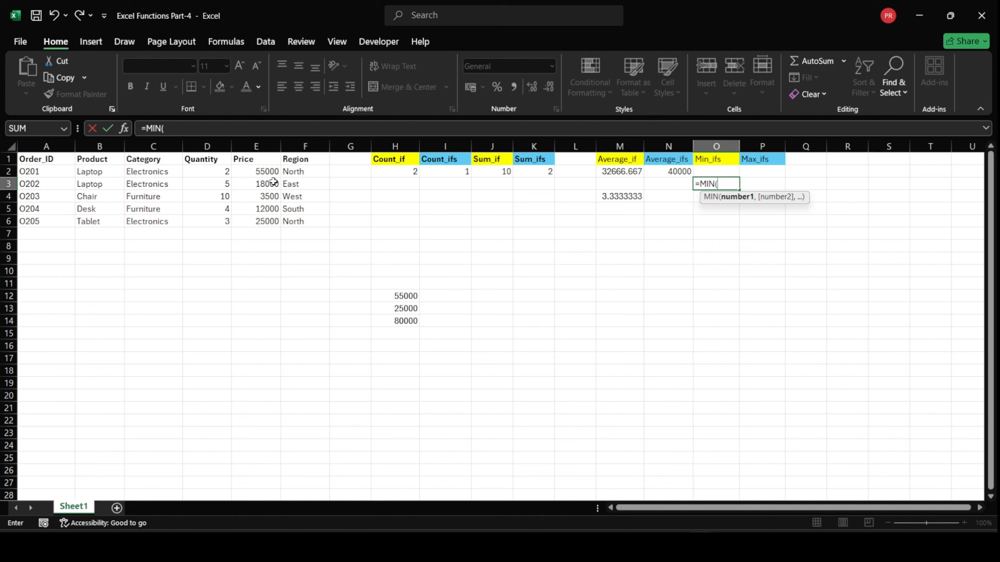
{"action": "left_click_drag", "start_coordinate": [270, 173], "coordinate": [268, 223]}
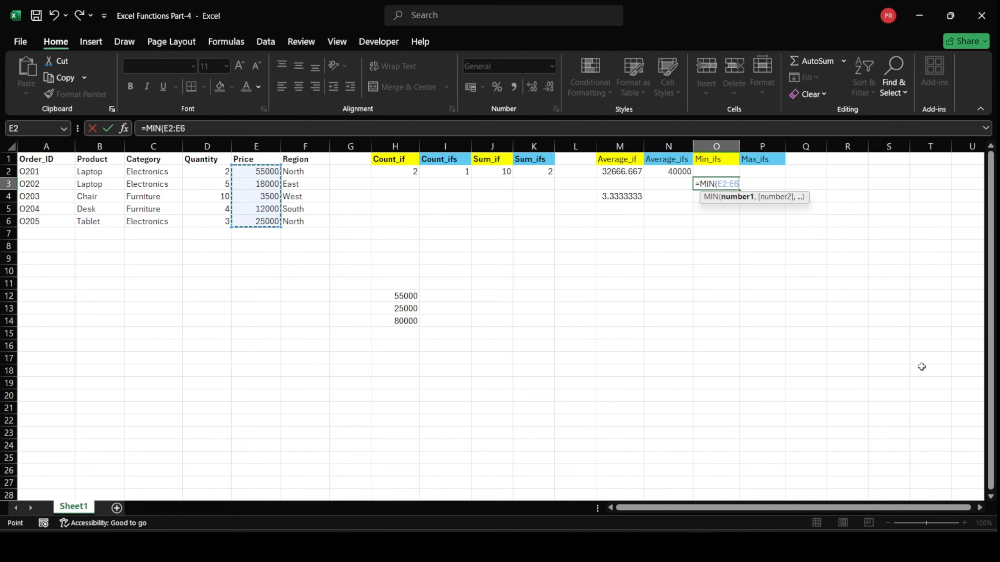
{"action": "type", "text": ")"}
{"action": "key", "text": "Return"}
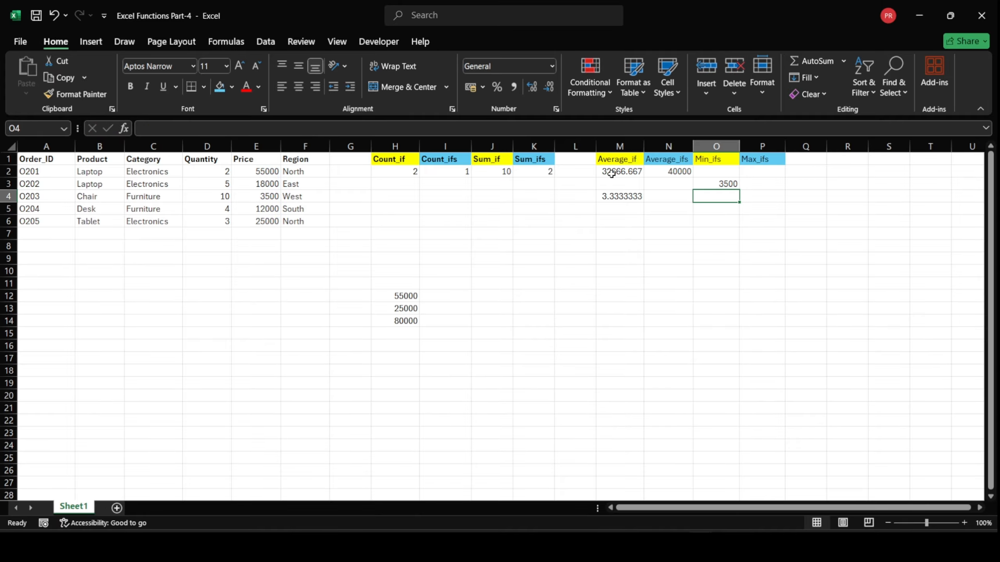
{"action": "left_click", "coordinate": [706, 184]}
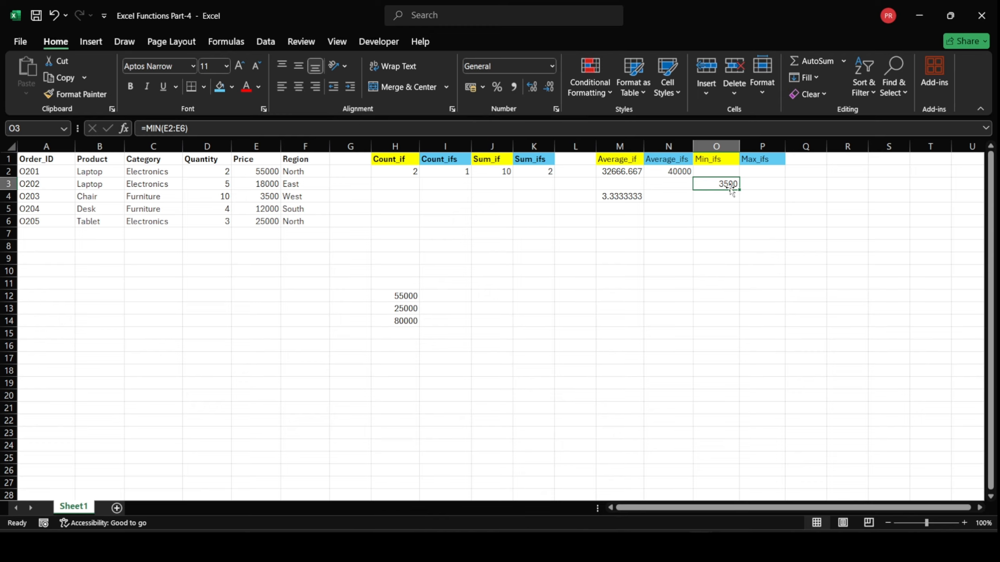
{"action": "key", "text": "Delete"}
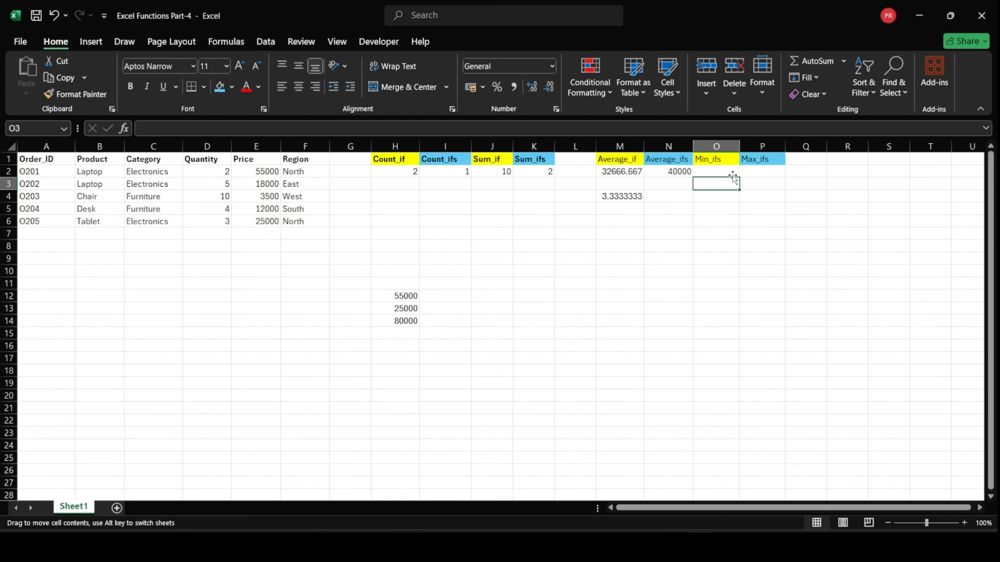
Enter =MINIFS(E2:E6,C2:C6,C2) in cell O2 to get the lowest price in the Electronics category
{"action": "left_click", "coordinate": [731, 172]}
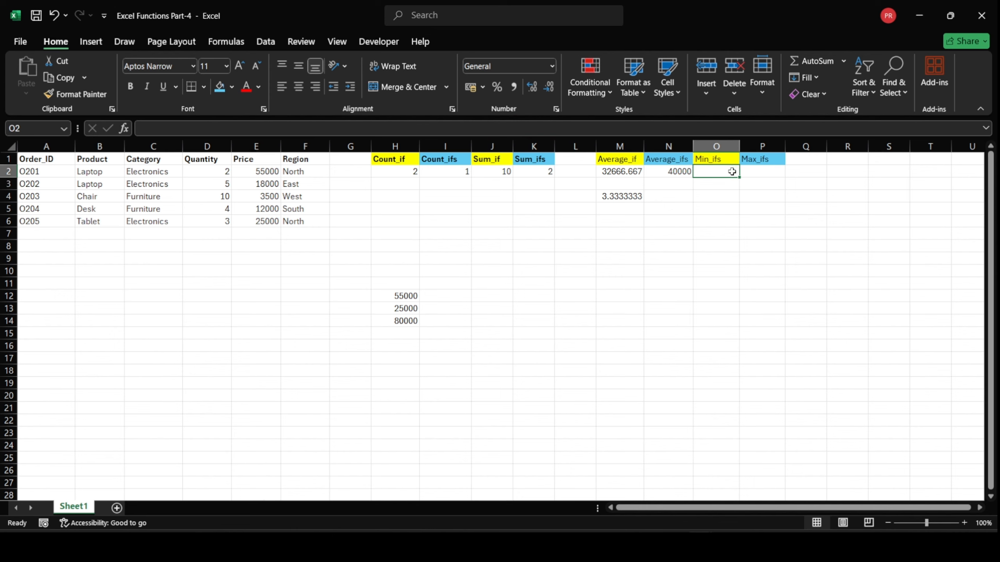
{"action": "type", "text": "=mini"}
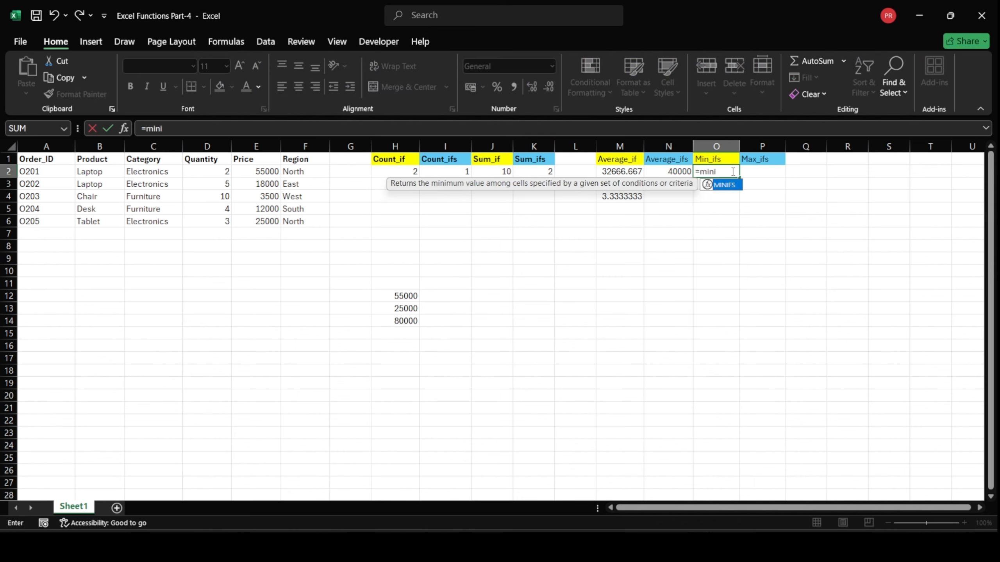
{"action": "type", "text": "fs"}
{"action": "key", "text": "Tab"}
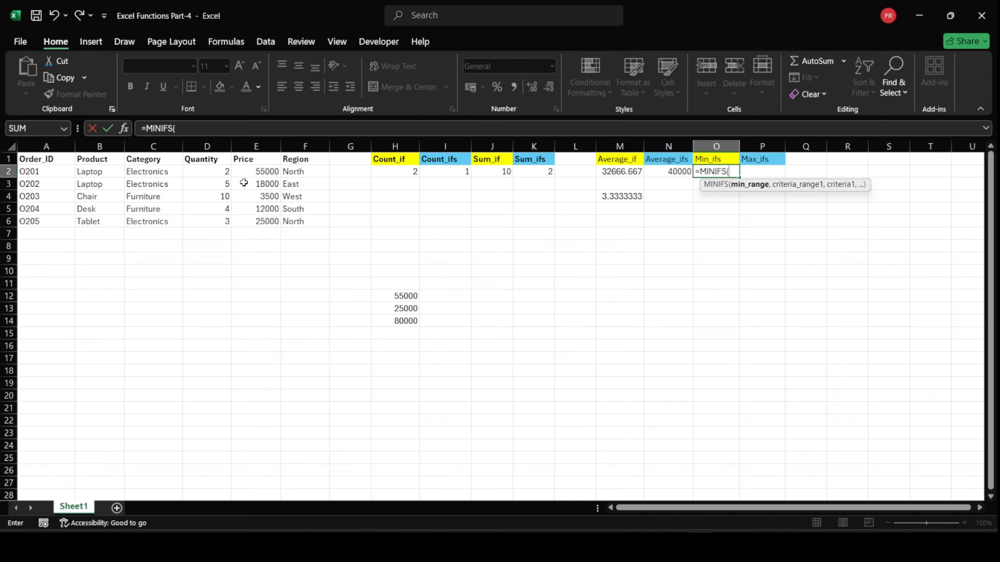
{"action": "left_click_drag", "start_coordinate": [244, 172], "coordinate": [243, 221]}
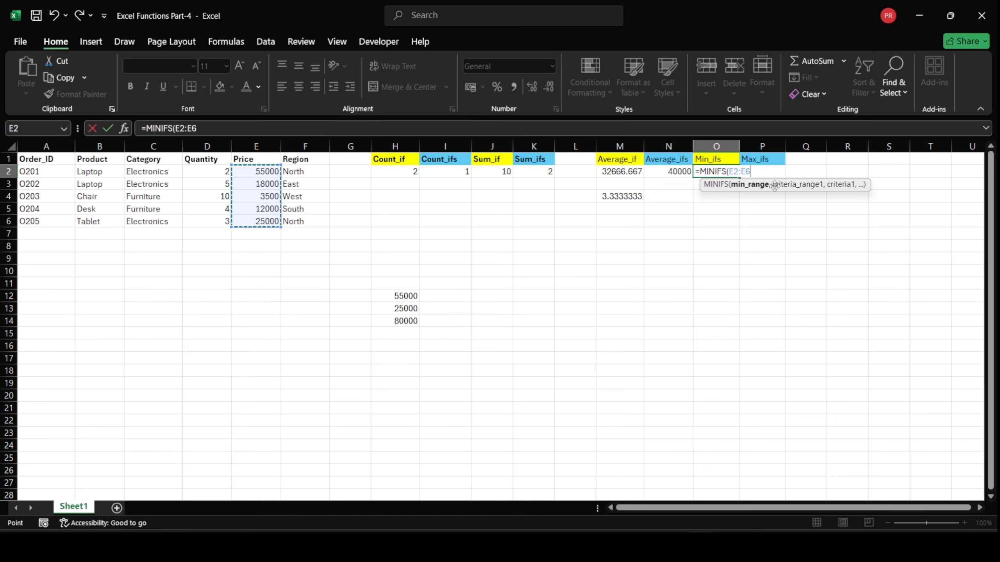
{"action": "type", "text": ","}
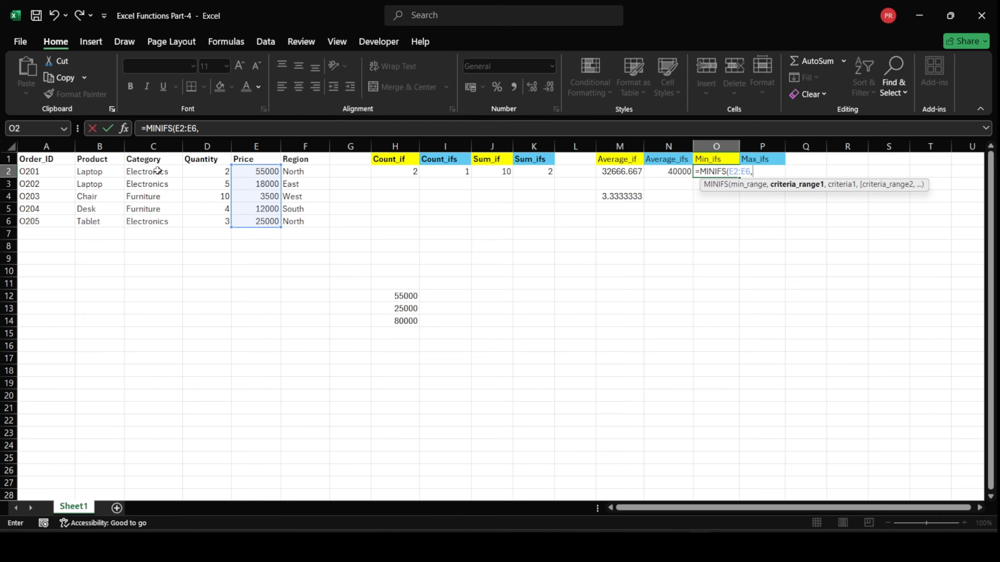
{"action": "left_click_drag", "start_coordinate": [157, 170], "coordinate": [154, 223]}
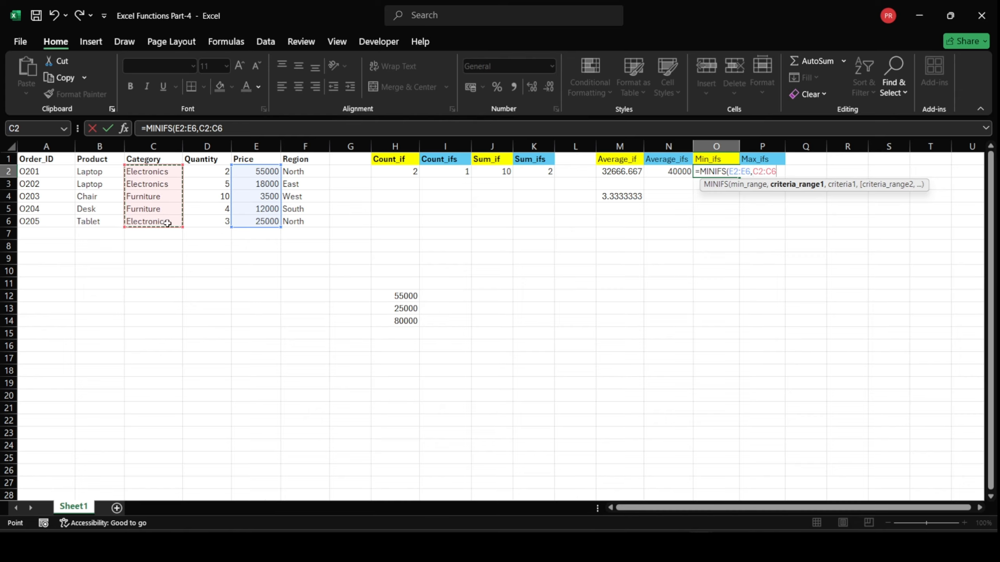
{"action": "type", "text": ","}
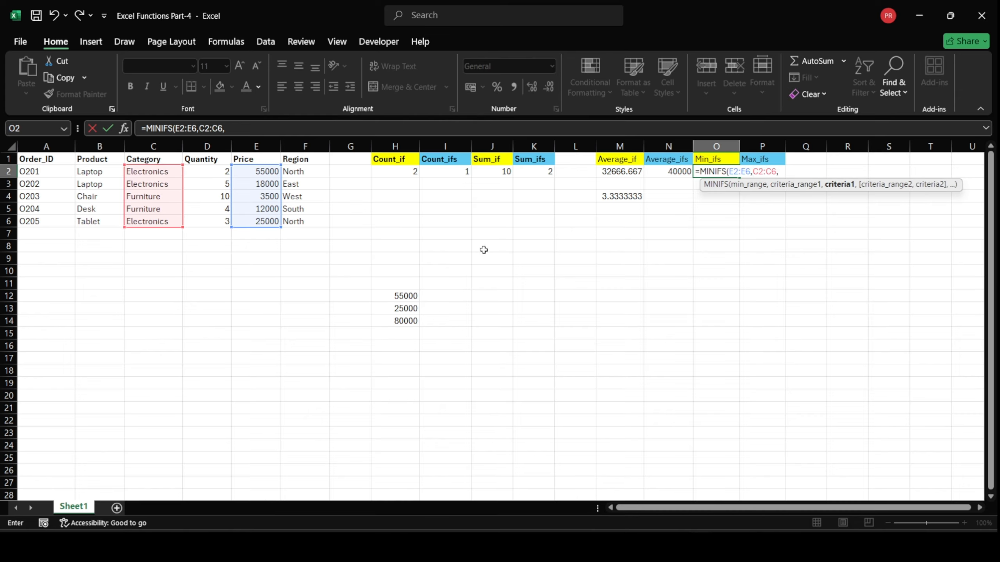
{"action": "left_click", "coordinate": [157, 174]}
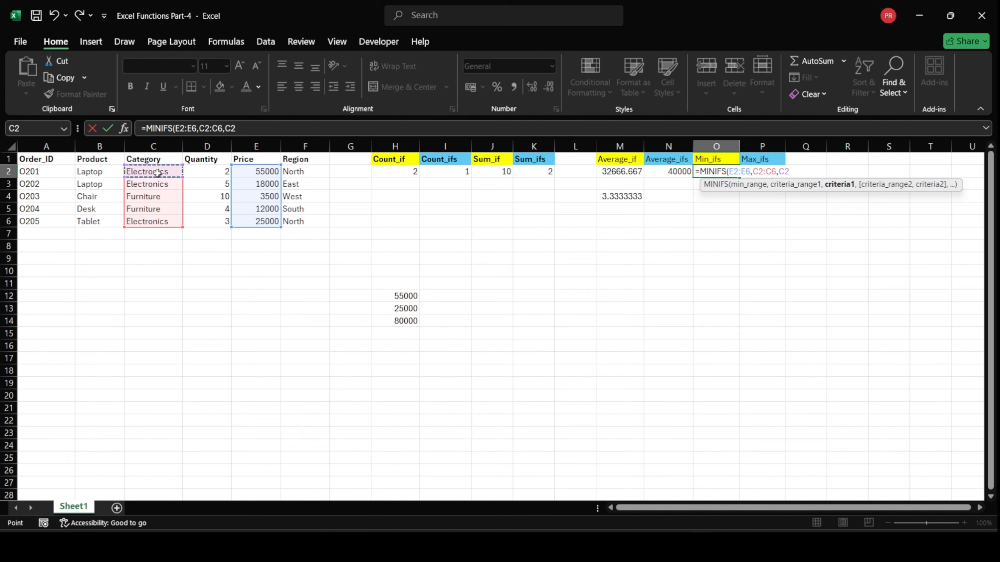
{"action": "key", "text": "Return"}
{"action": "right_click", "coordinate": [737, 310]}
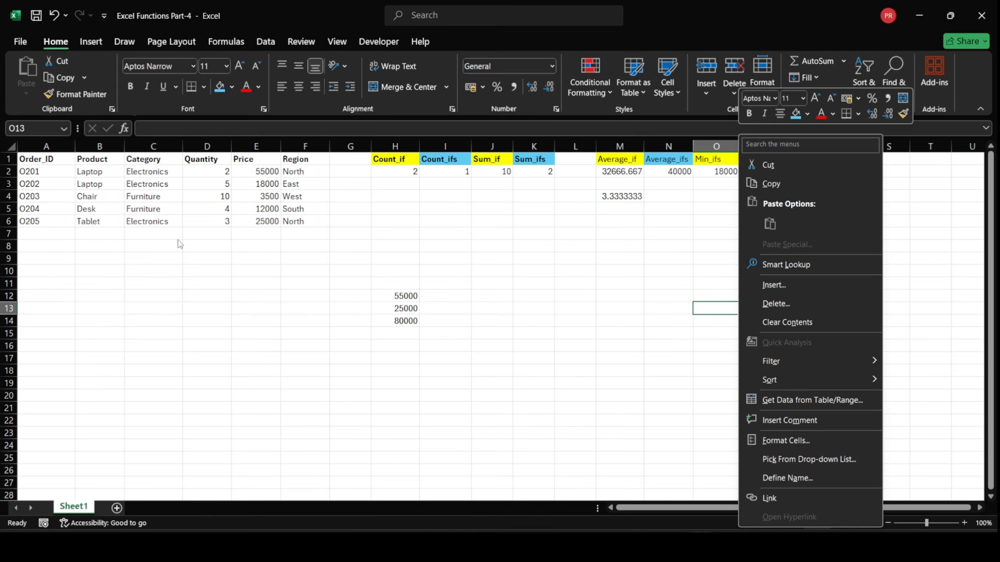
{"action": "key", "text": "Escape"}
Check the minimum in O2 against the categories and prices of the Electronics orders O201, O202 and O205
{"action": "left_click", "coordinate": [172, 180]}
{"action": "left_click", "coordinate": [173, 172]}
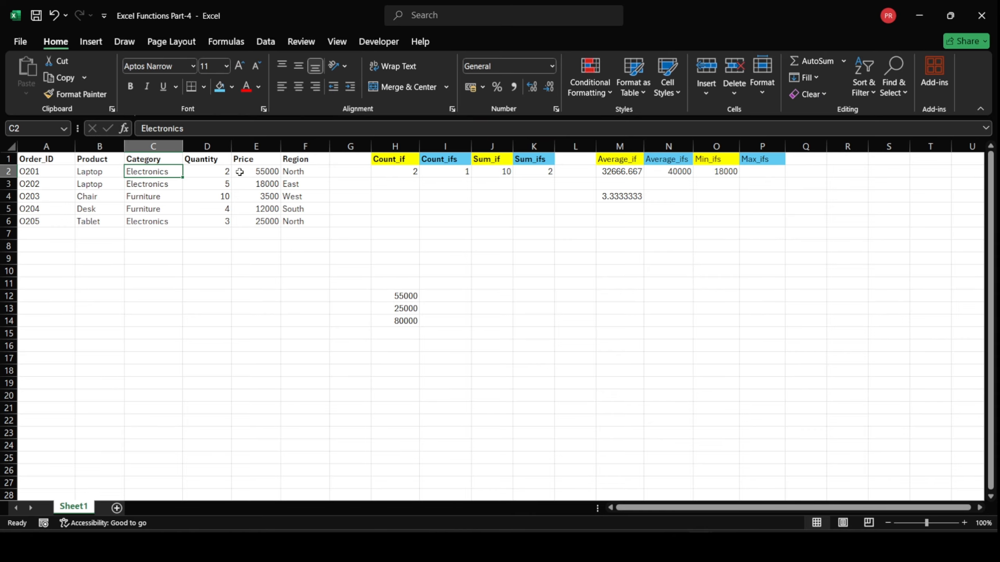
{"action": "left_click", "coordinate": [240, 172]}
{"action": "left_click", "coordinate": [174, 187]}
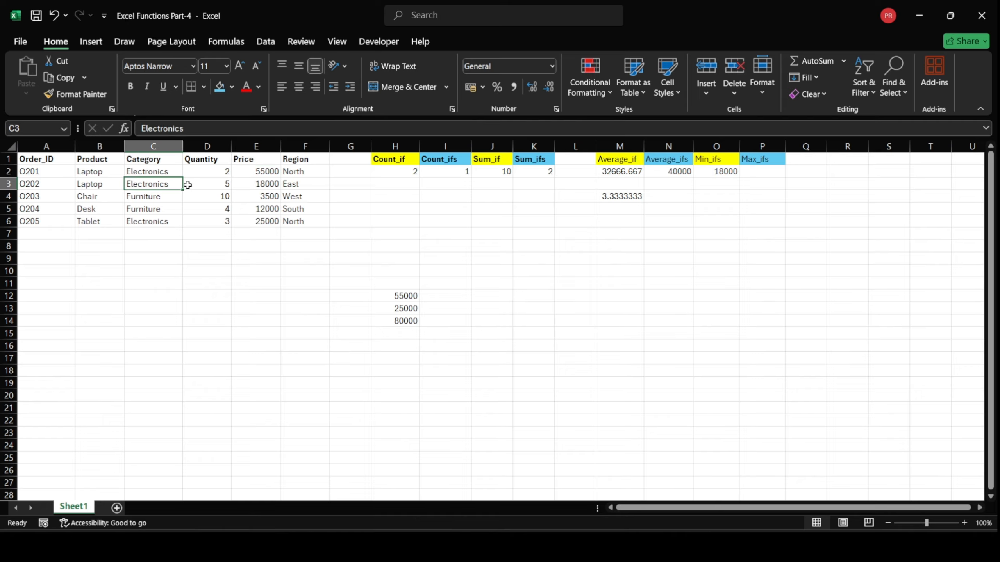
{"action": "left_click", "coordinate": [271, 184]}
{"action": "left_click", "coordinate": [164, 223]}
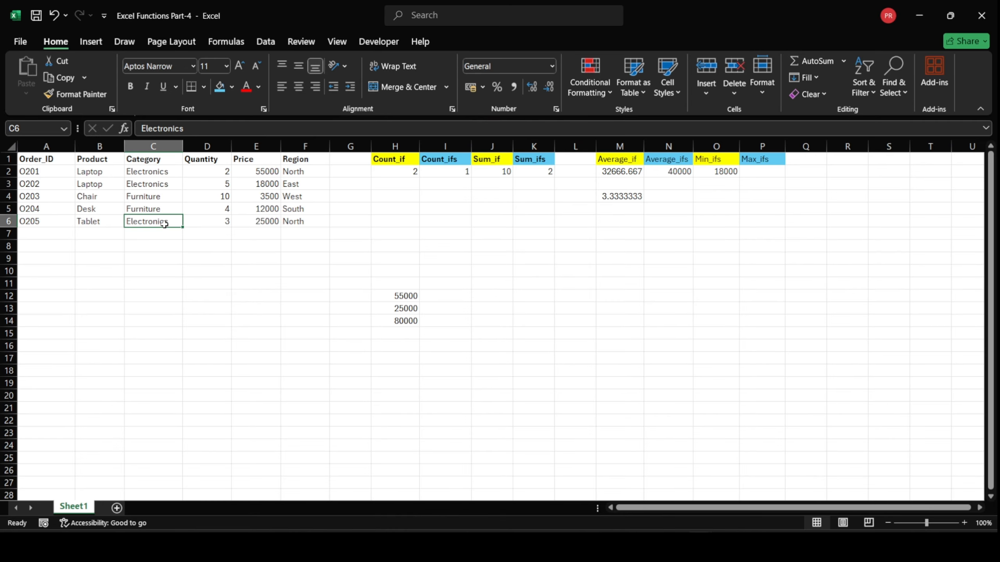
{"action": "left_click", "coordinate": [285, 223]}
{"action": "left_click", "coordinate": [274, 223]}
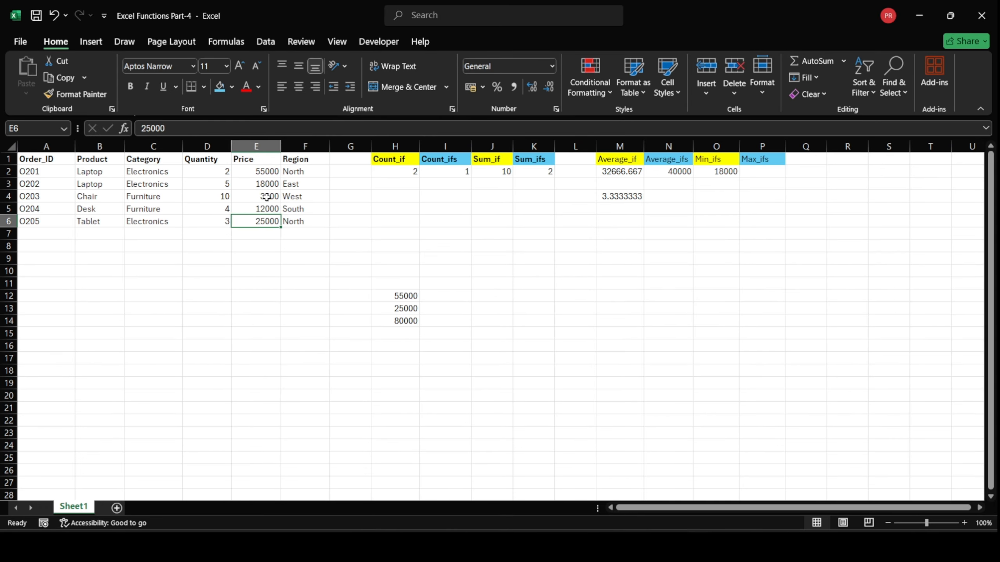
{"action": "left_click", "coordinate": [266, 188]}
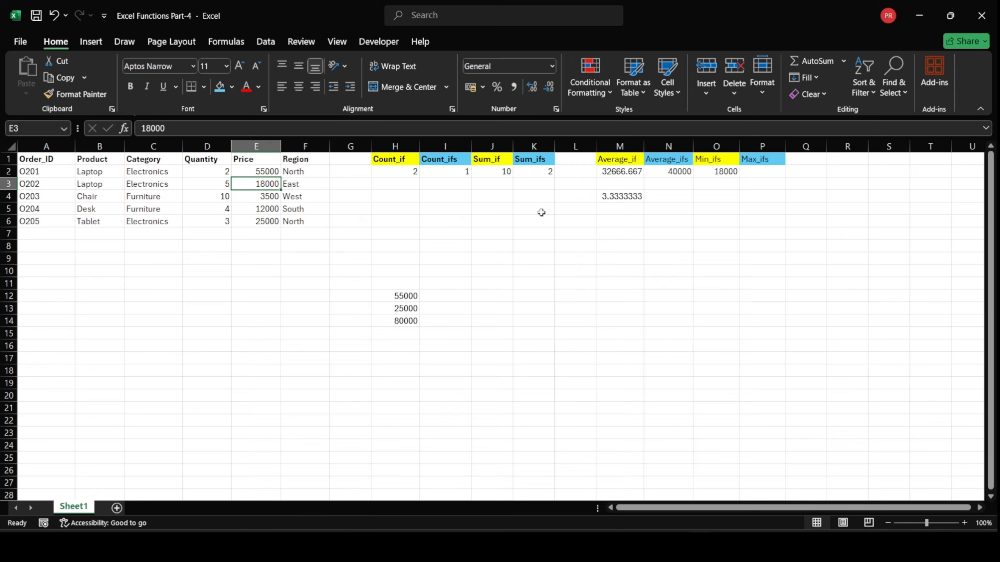
Start a MINIFS formula in cell O4 with price range E2:E6, category range C2:C6 and criterion C2
{"action": "left_click", "coordinate": [722, 198]}
{"action": "type", "text": "=minif"}
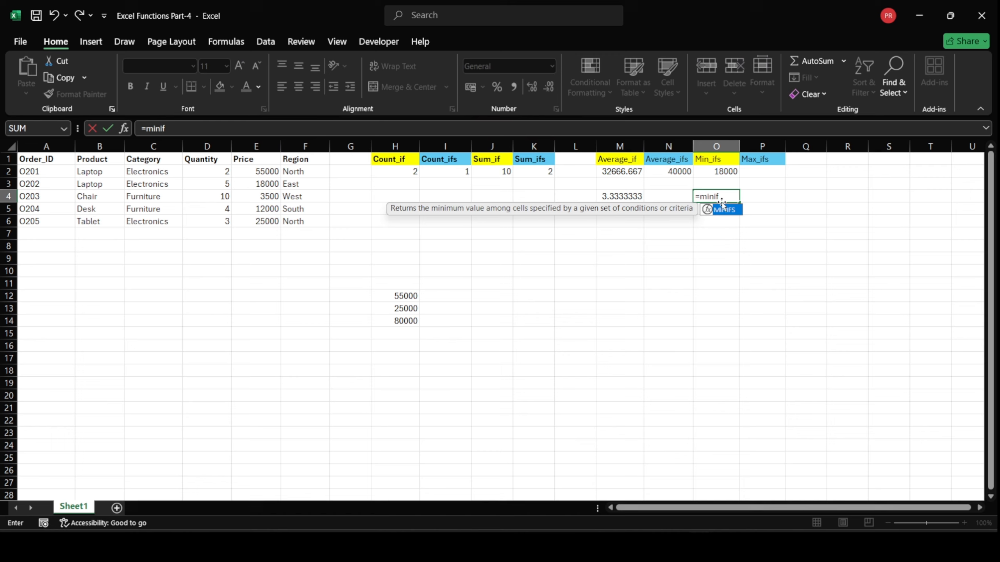
{"action": "key", "text": "Tab"}
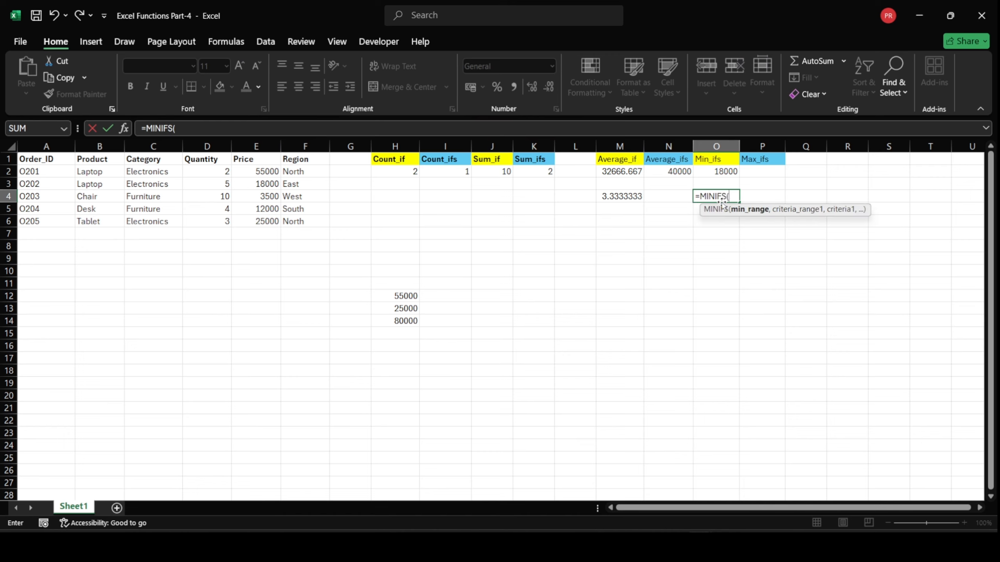
{"action": "left_click", "coordinate": [276, 175]}
{"action": "left_click_drag", "start_coordinate": [276, 175], "coordinate": [277, 226]}
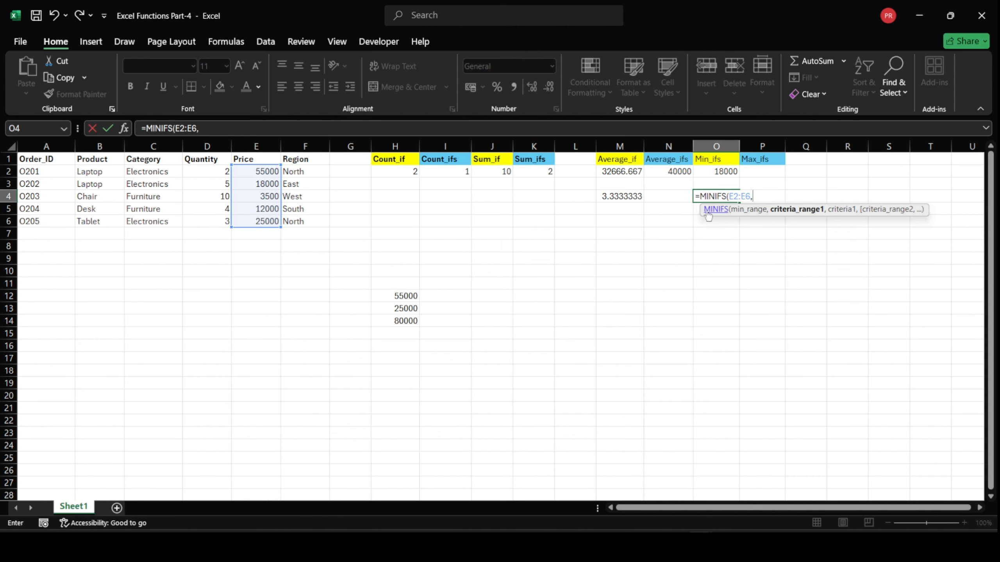
{"action": "left_click_drag", "start_coordinate": [137, 174], "coordinate": [145, 222]}
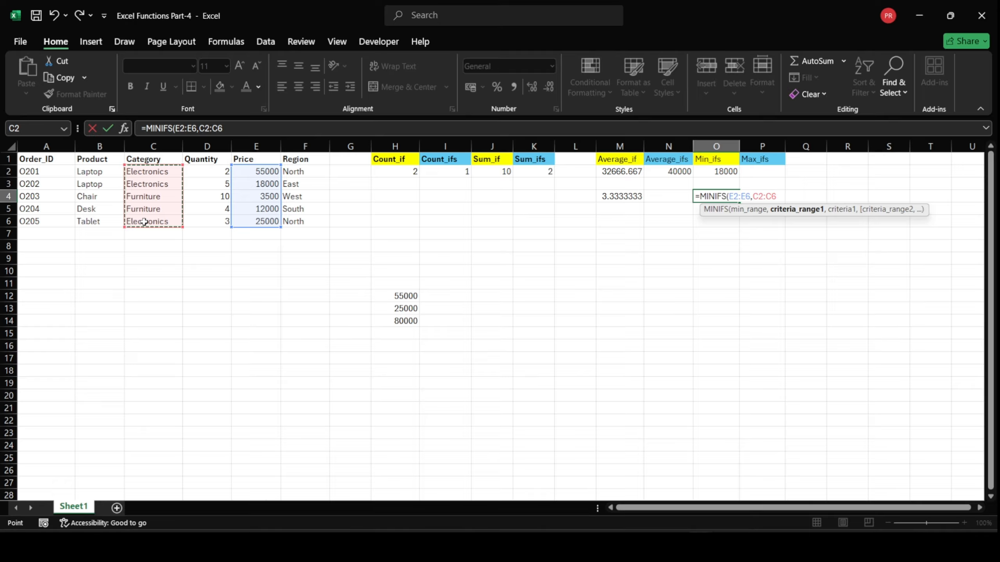
{"action": "left_click", "coordinate": [153, 174]}
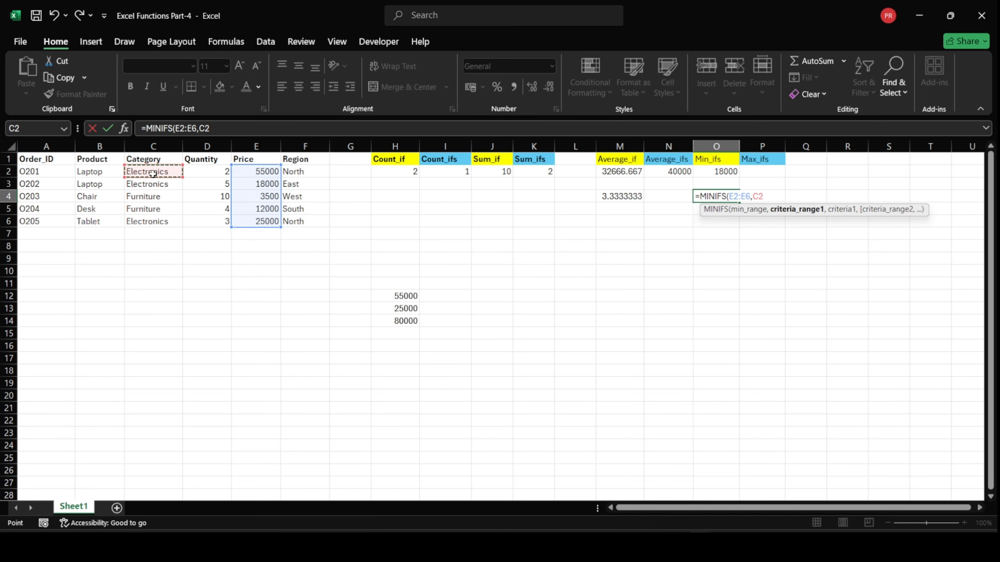
{"action": "left_click_drag", "start_coordinate": [153, 174], "coordinate": [163, 222]}
{"action": "type", "text": ","}
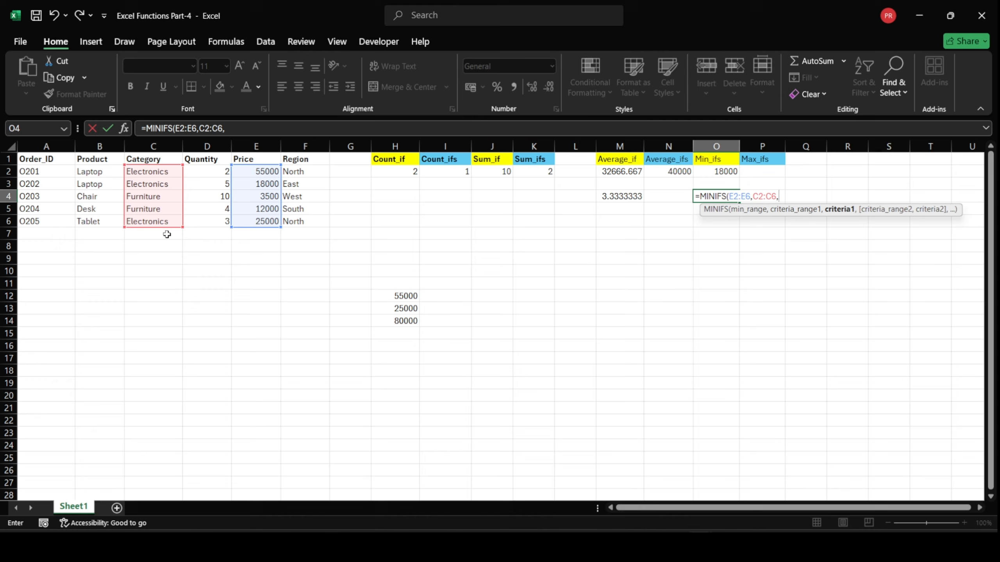
{"action": "left_click", "coordinate": [155, 177]}
{"action": "type", "text": ","}
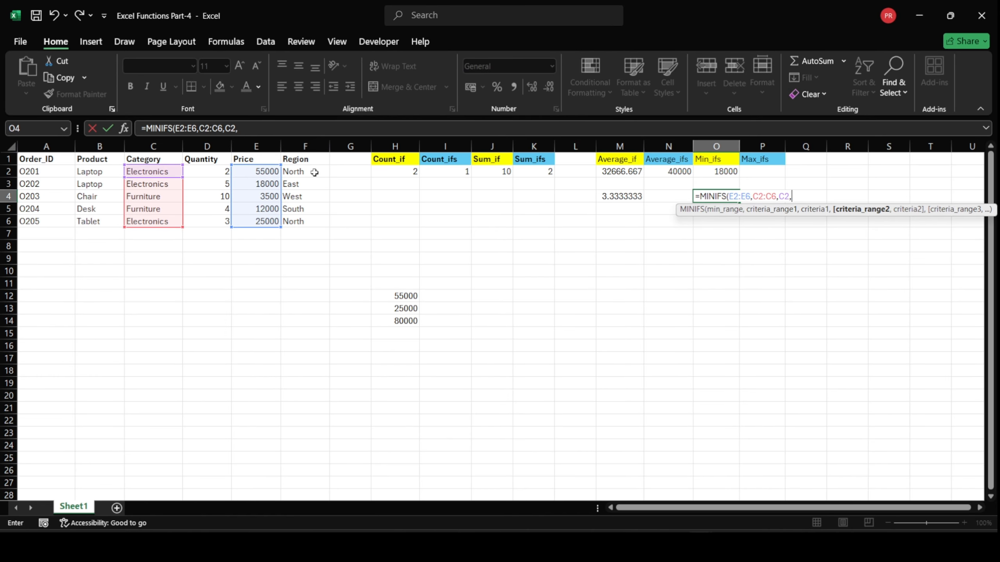
Complete the MINIFS formula in O4 with region range F2:F6 and criterion F2
{"action": "left_click_drag", "start_coordinate": [314, 172], "coordinate": [323, 220]}
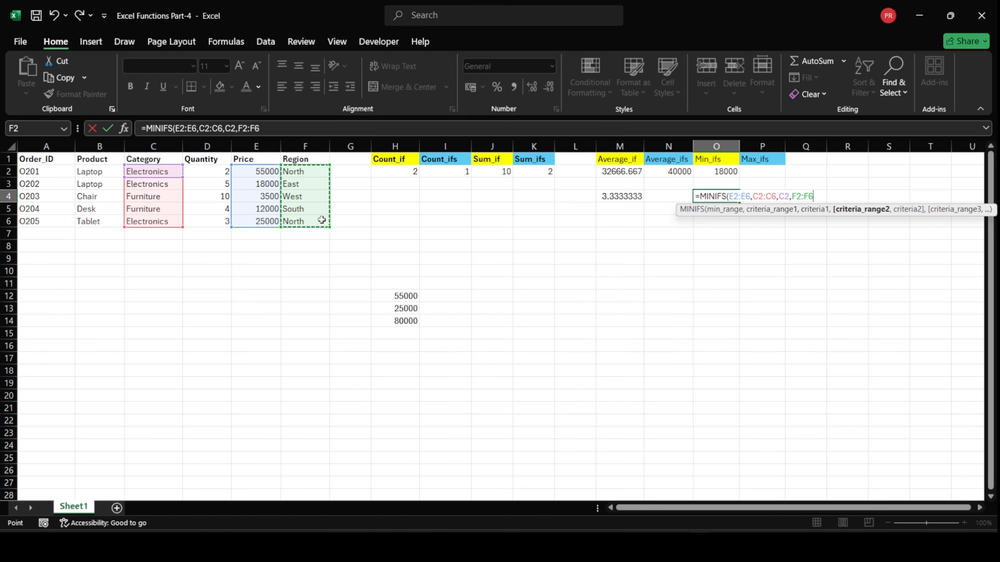
{"action": "type", "text": ","}
{"action": "left_click", "coordinate": [312, 172]}
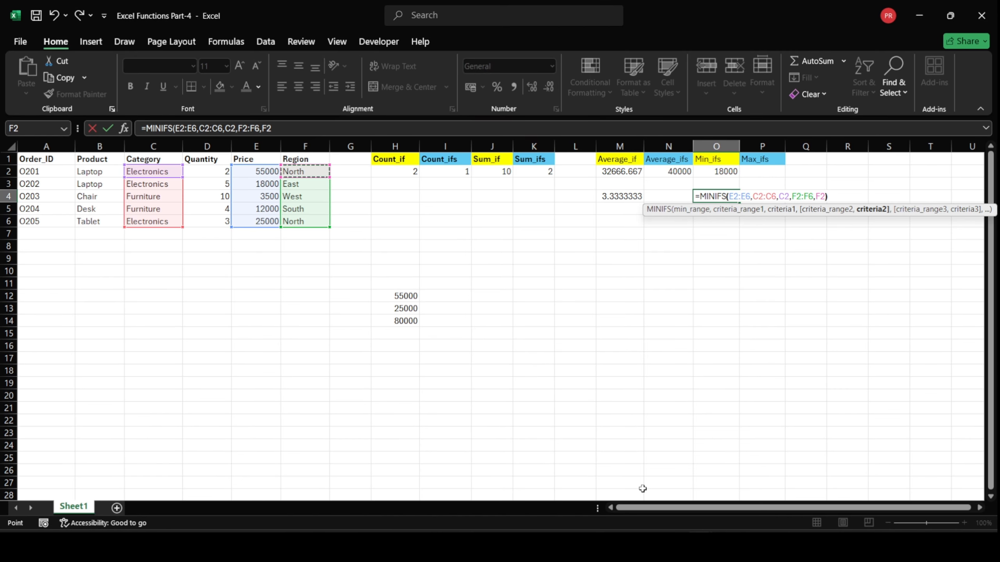
{"action": "key", "text": "Return"}
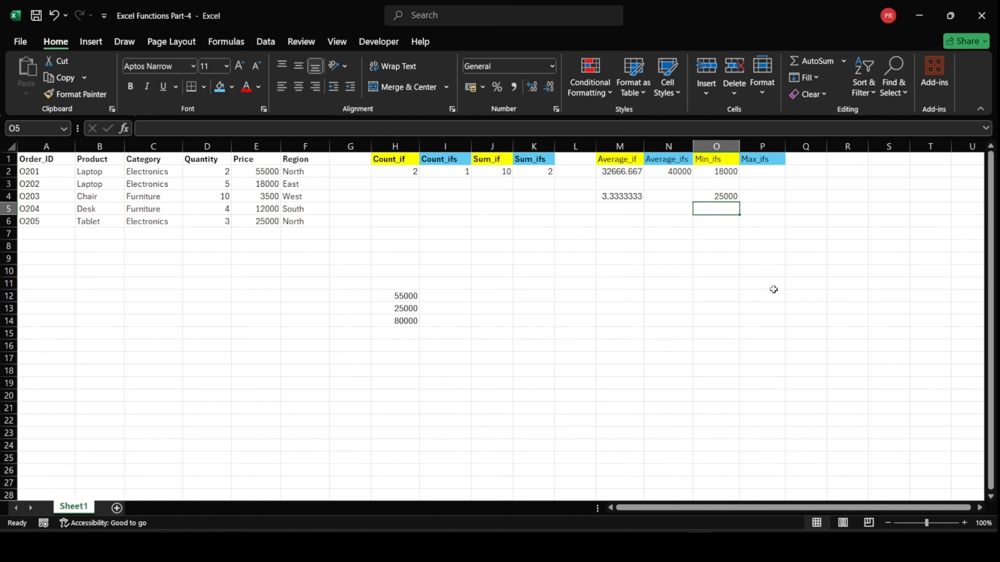
Check the minimum in O4 against the region, category and price of the North Electronics orders O201 and O205
{"action": "left_click", "coordinate": [724, 197]}
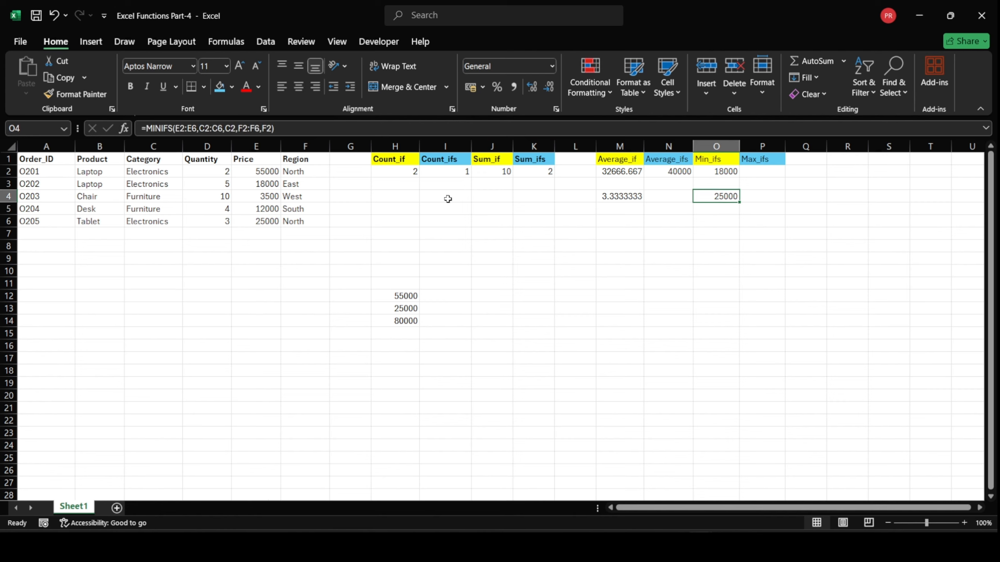
{"action": "left_click", "coordinate": [330, 172]}
{"action": "left_click", "coordinate": [296, 173]}
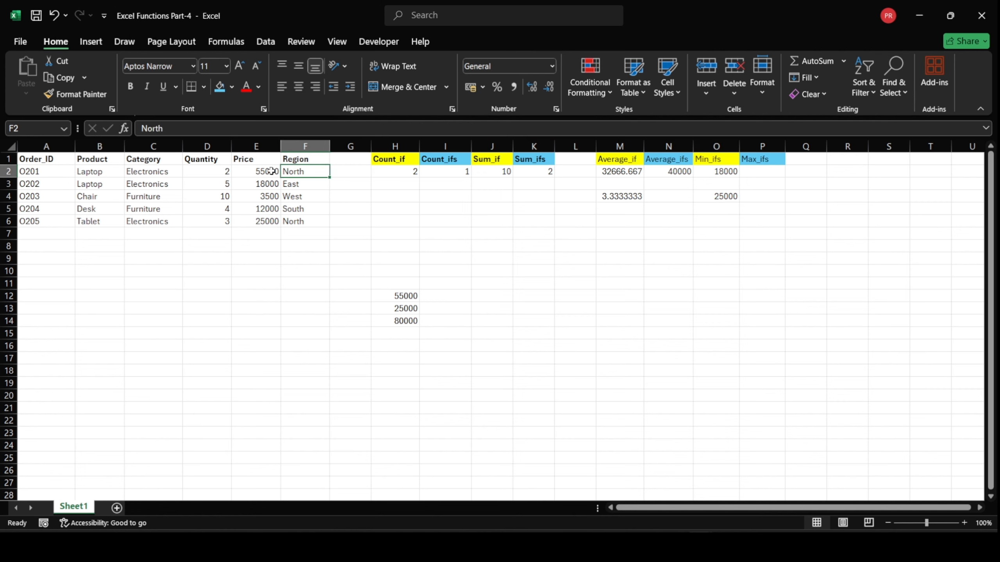
{"action": "left_click", "coordinate": [166, 173]}
{"action": "left_click", "coordinate": [237, 174]}
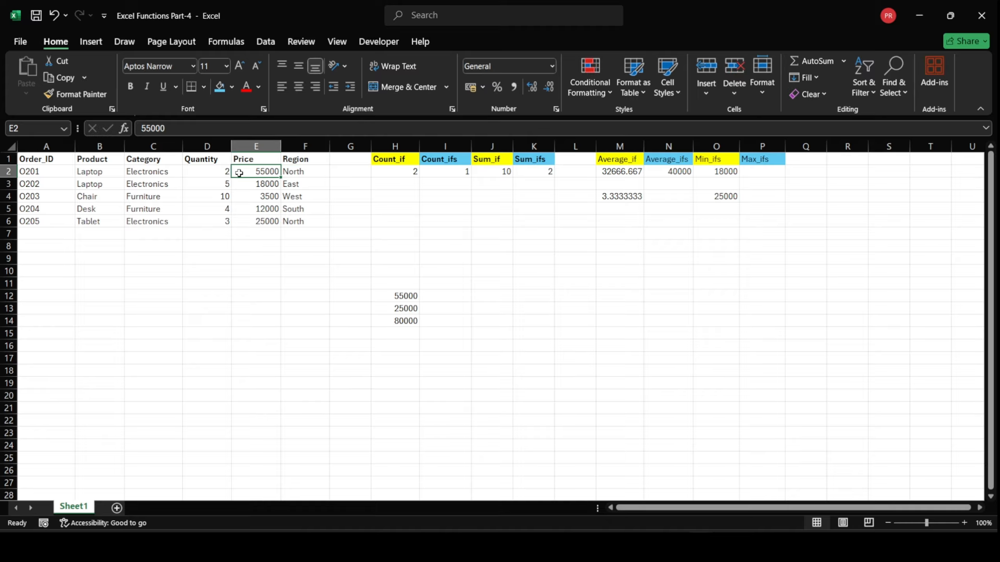
{"action": "left_click", "coordinate": [302, 221]}
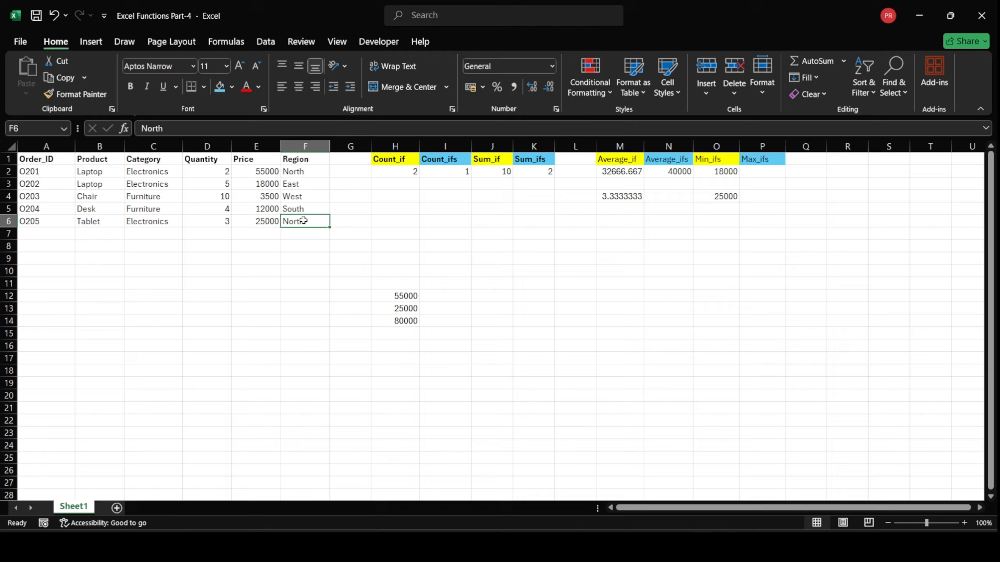
{"action": "left_click", "coordinate": [159, 221]}
{"action": "left_click", "coordinate": [270, 222]}
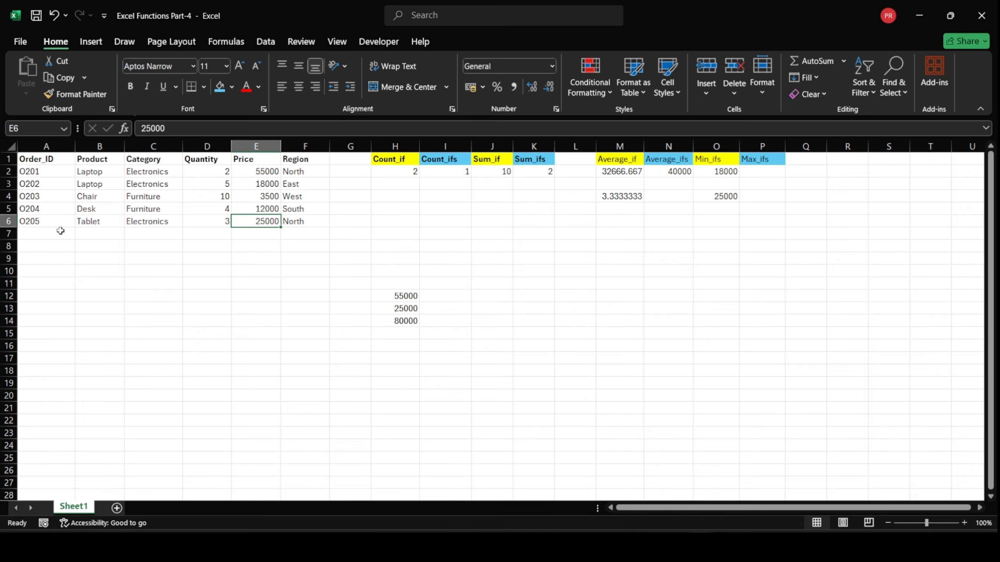
Enter =MAXIFS(E2:E6,C2:C6,C4) in cell P2 to get the highest price in the Furniture category
{"action": "left_click", "coordinate": [757, 173]}
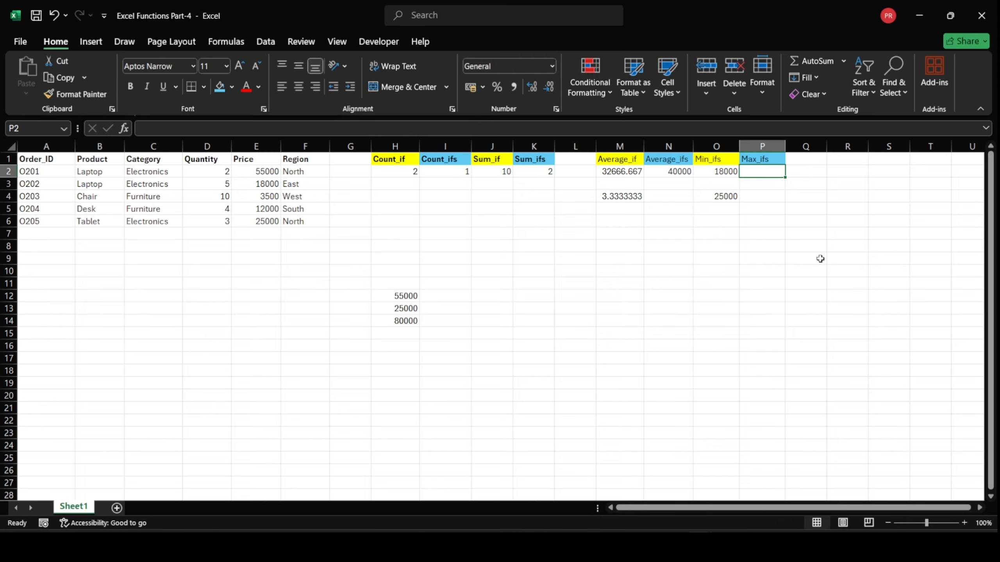
{"action": "type", "text": "="}
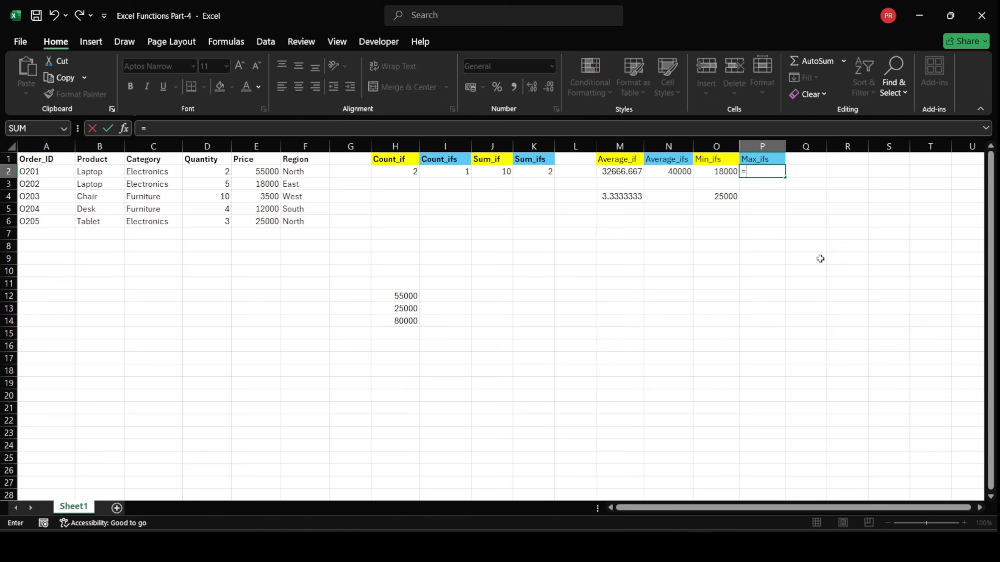
{"action": "type", "text": "maxifs"}
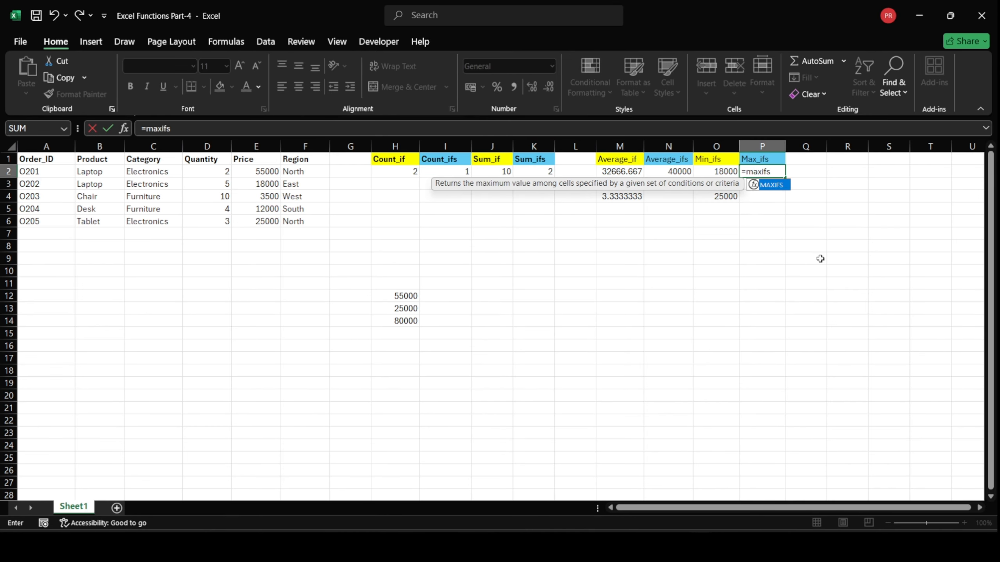
{"action": "key", "text": "Tab"}
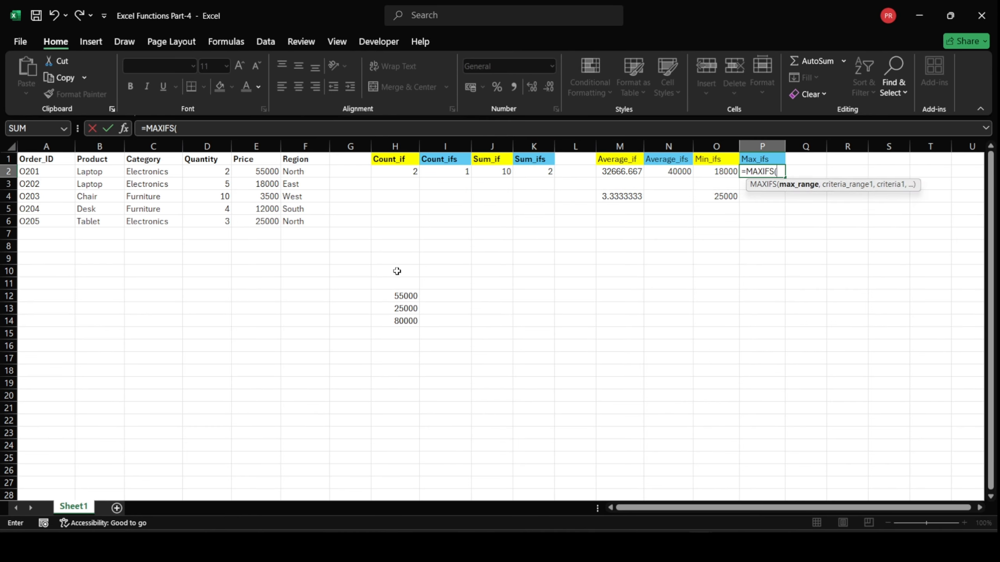
{"action": "left_click_drag", "start_coordinate": [274, 170], "coordinate": [276, 219]}
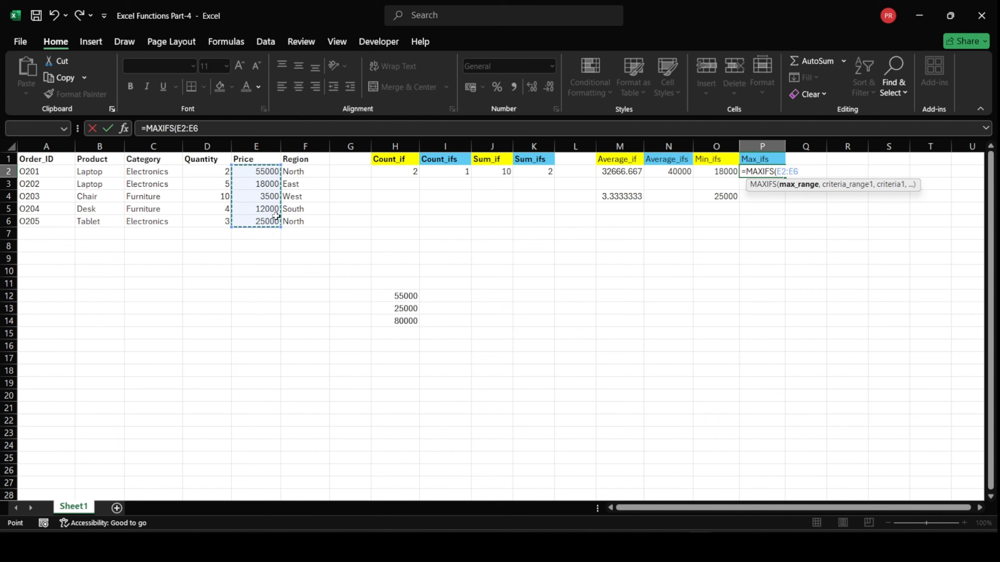
{"action": "type", "text": ","}
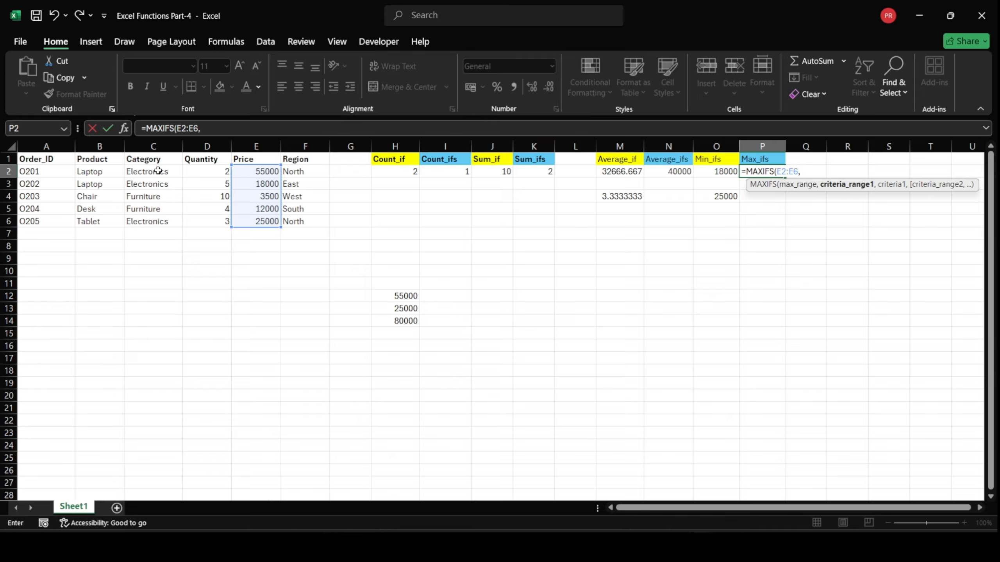
{"action": "left_click_drag", "start_coordinate": [158, 171], "coordinate": [162, 218]}
{"action": "type", "text": ","}
{"action": "left_click", "coordinate": [157, 197]}
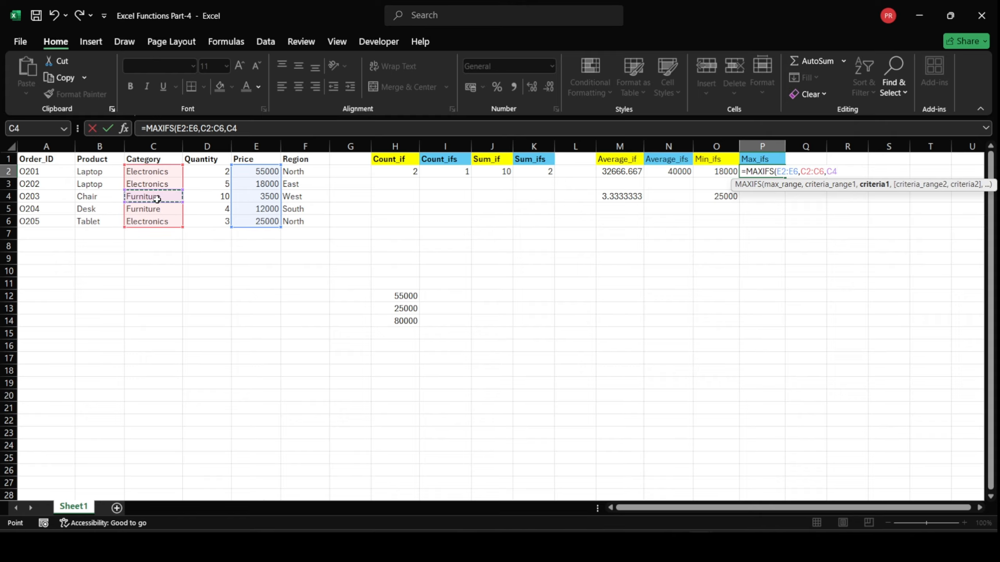
{"action": "type", "text": ")"}
{"action": "key", "text": "Return"}
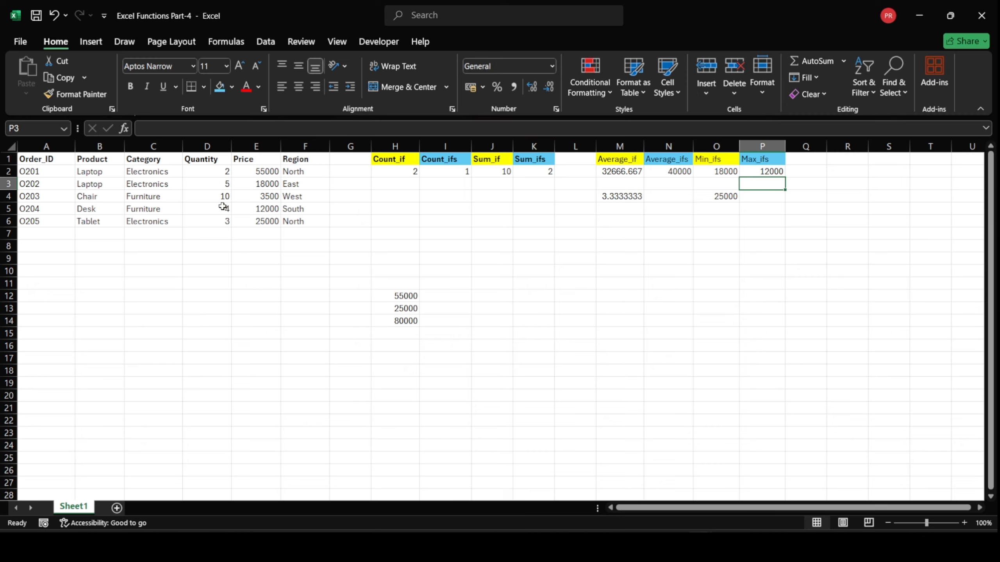
Check the maximum in P2 against the price of the Furniture order O204
{"action": "left_click", "coordinate": [272, 208]}
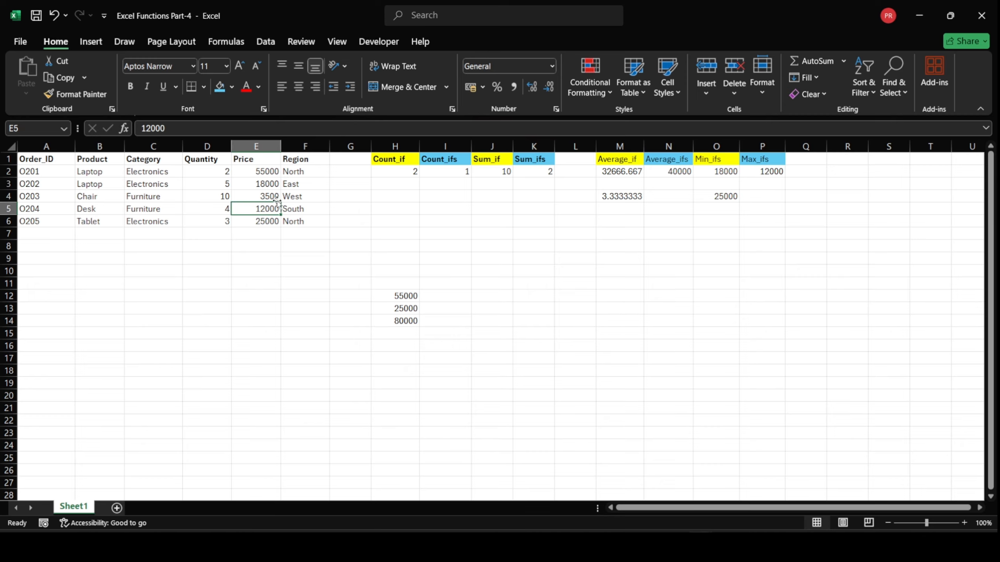